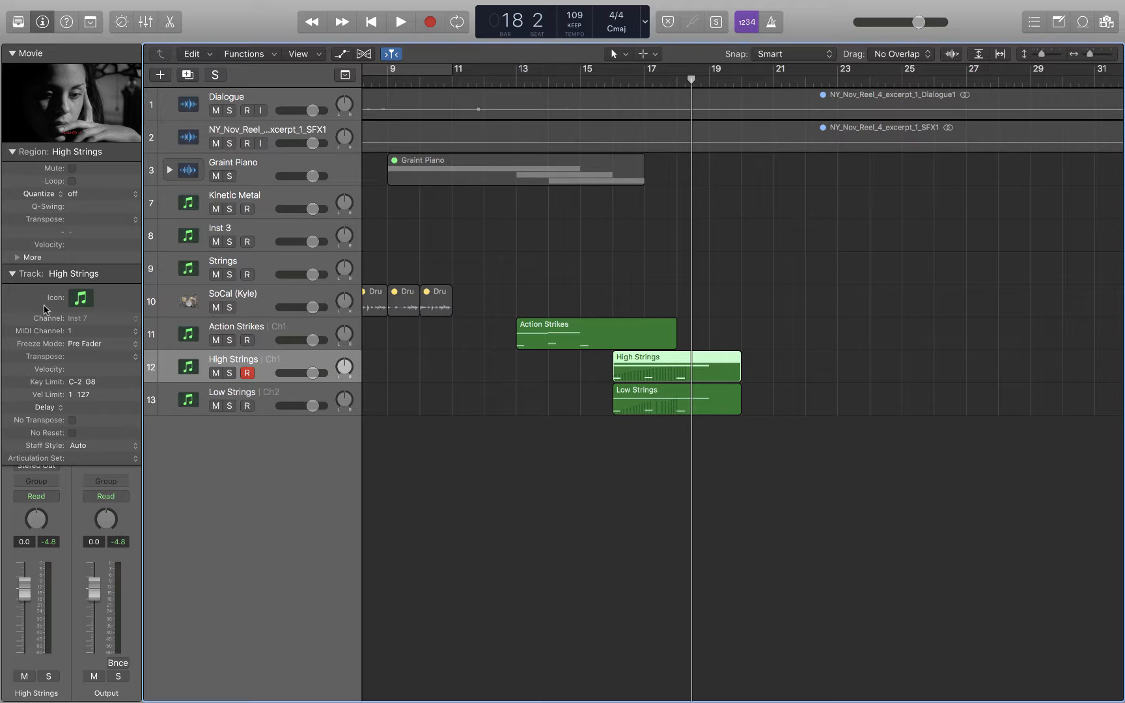
Open the High Strings track's Kontakt instrument plug-in window.
left_click(13, 276)
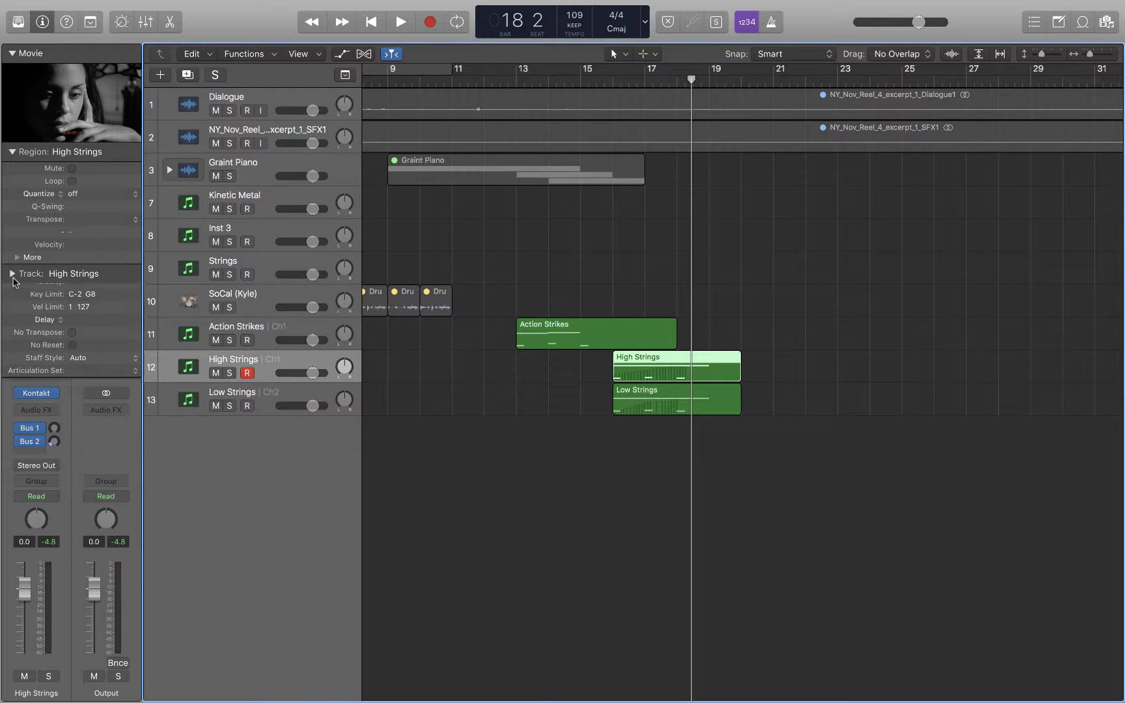
left_click(39, 394)
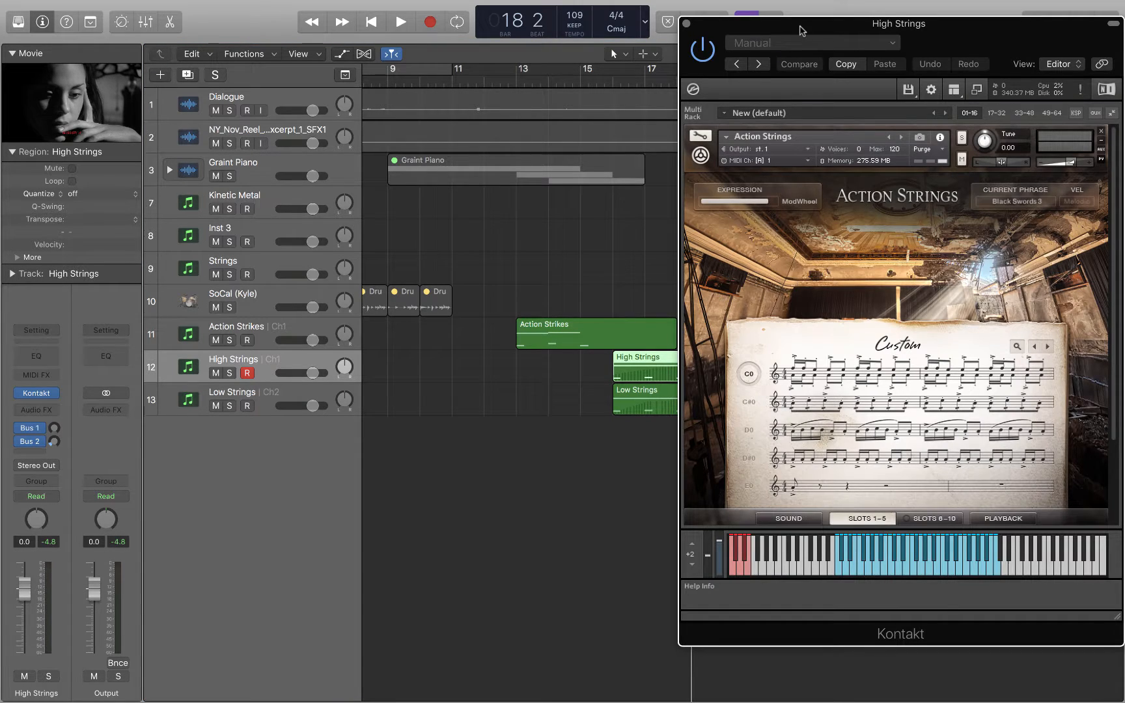
left_click_drag(801, 26, 365, 25)
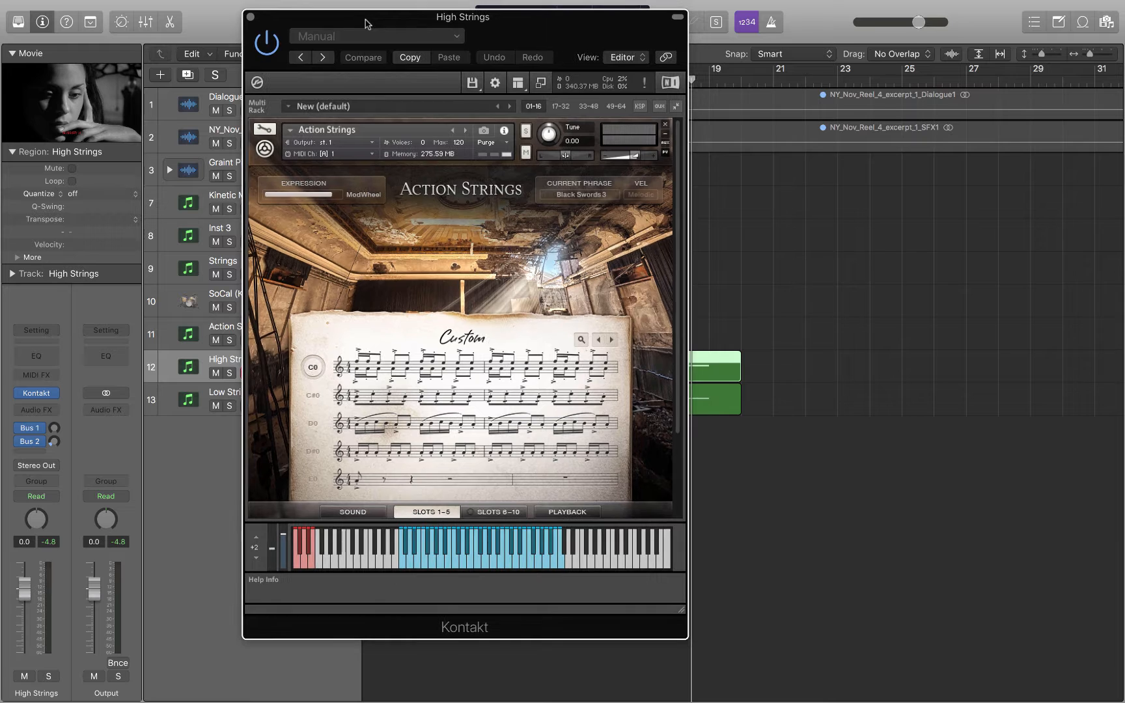
Switch the Kontakt window layout to show the library browser beside the instrument rack.
left_click(541, 83)
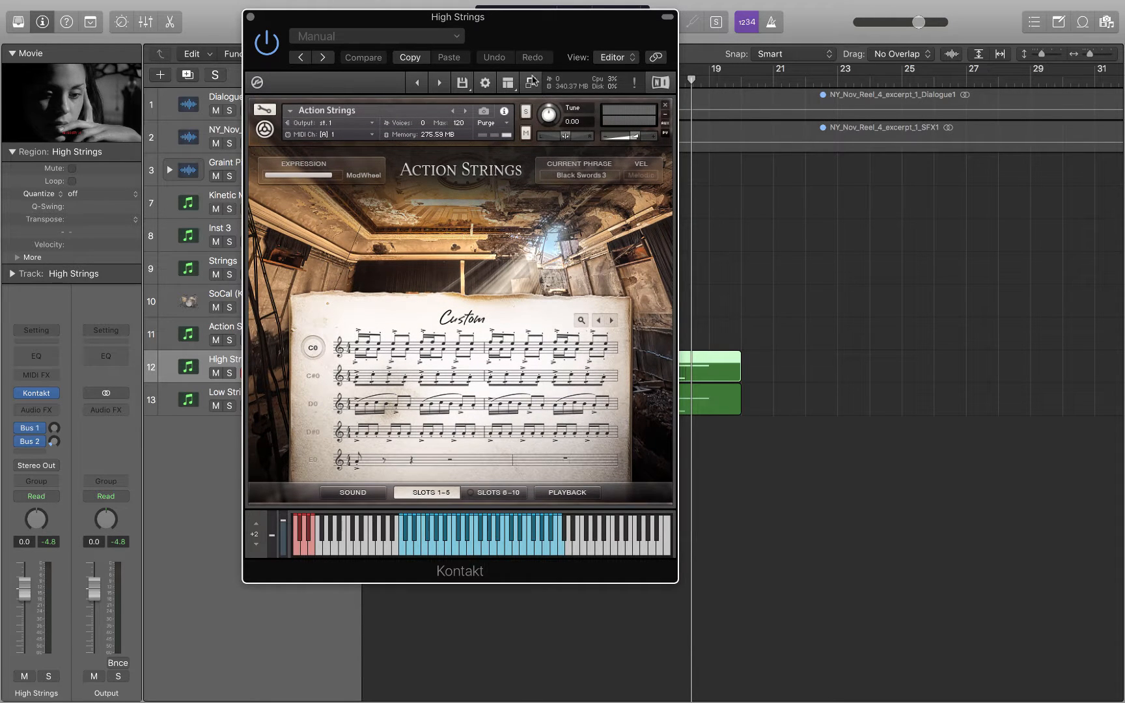
left_click(532, 81)
left_click(519, 83)
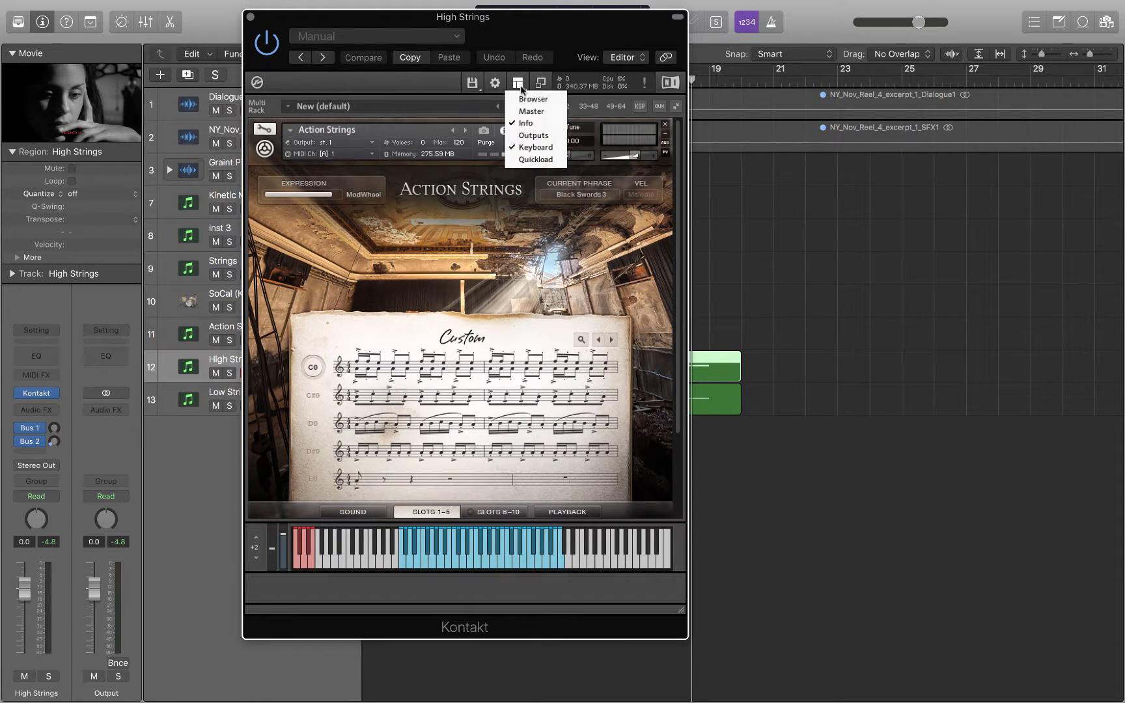
left_click(534, 99)
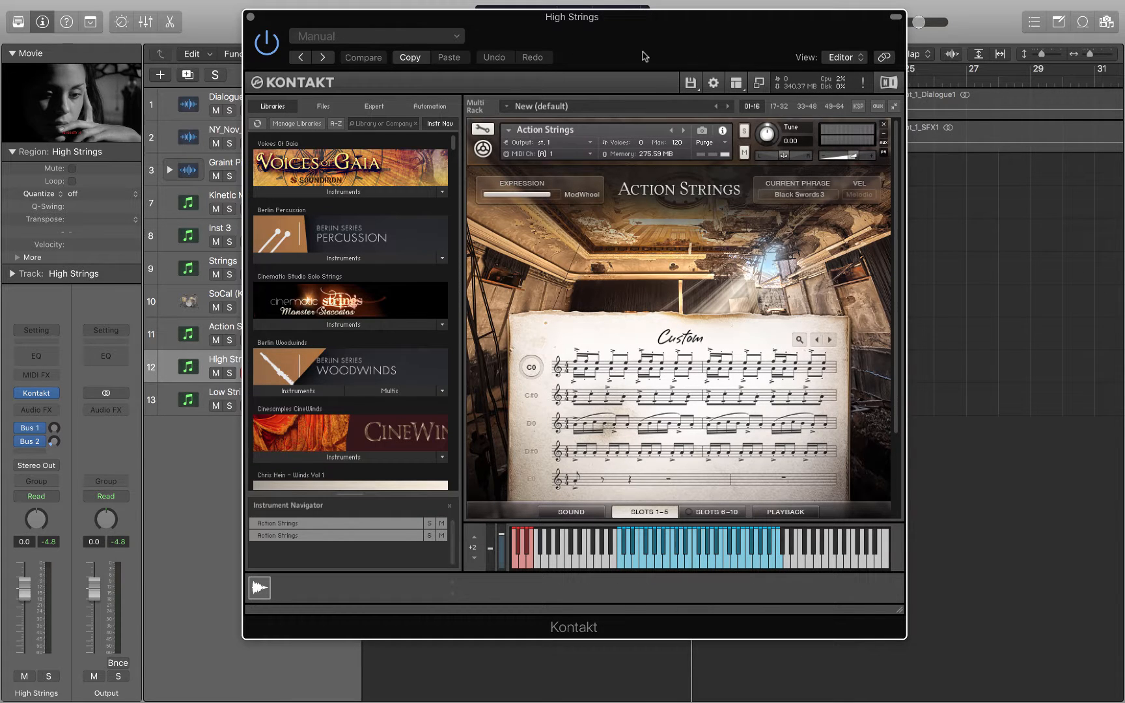
left_click_drag(684, 19, 540, 18)
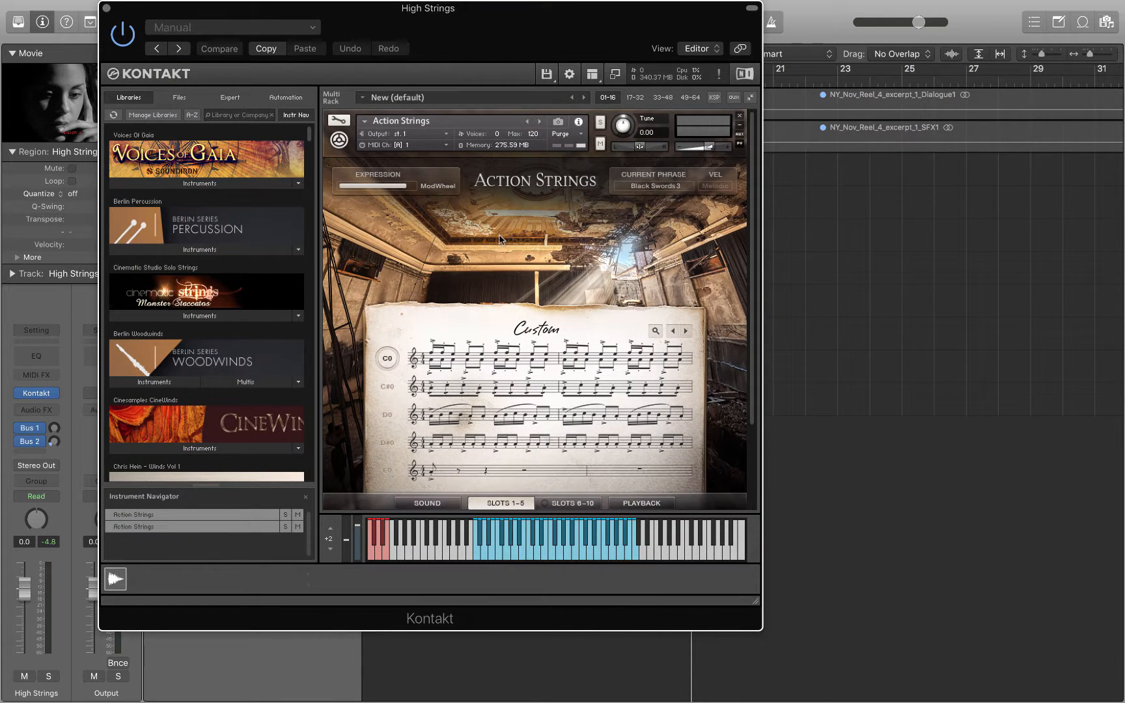
Inspect the two Action Strings instruments in the multi-rack and open the second one's phrase list.
left_click(339, 140)
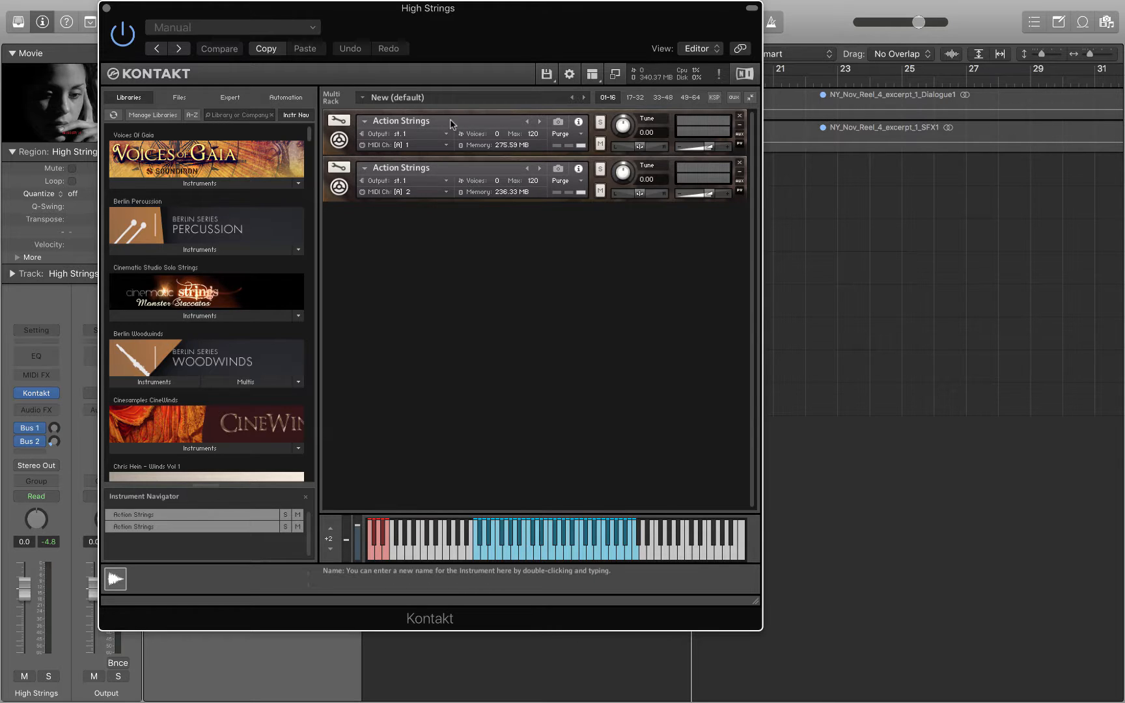
left_click(339, 188)
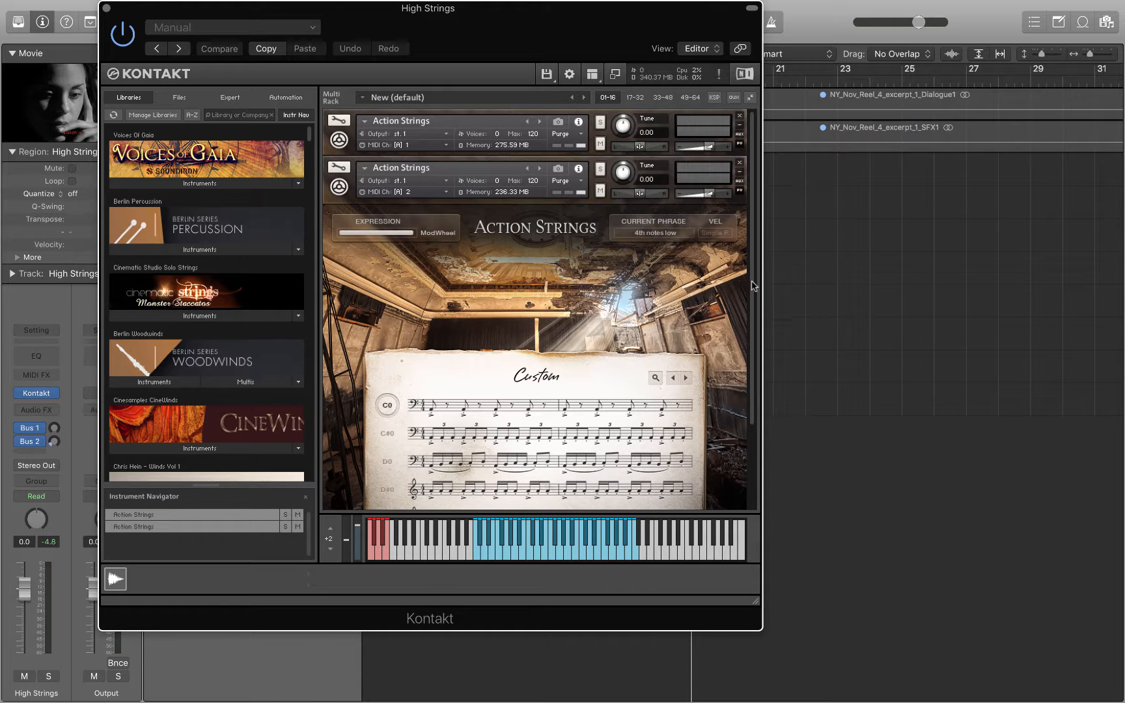
left_click_drag(753, 285, 752, 358)
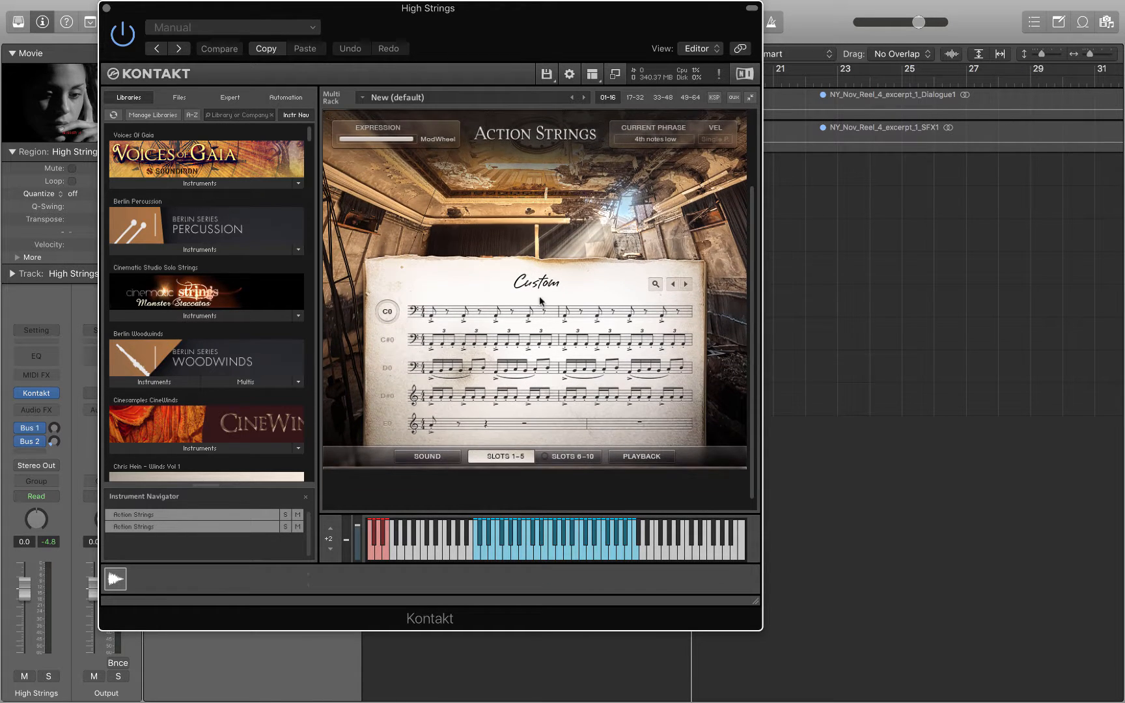
left_click(516, 306)
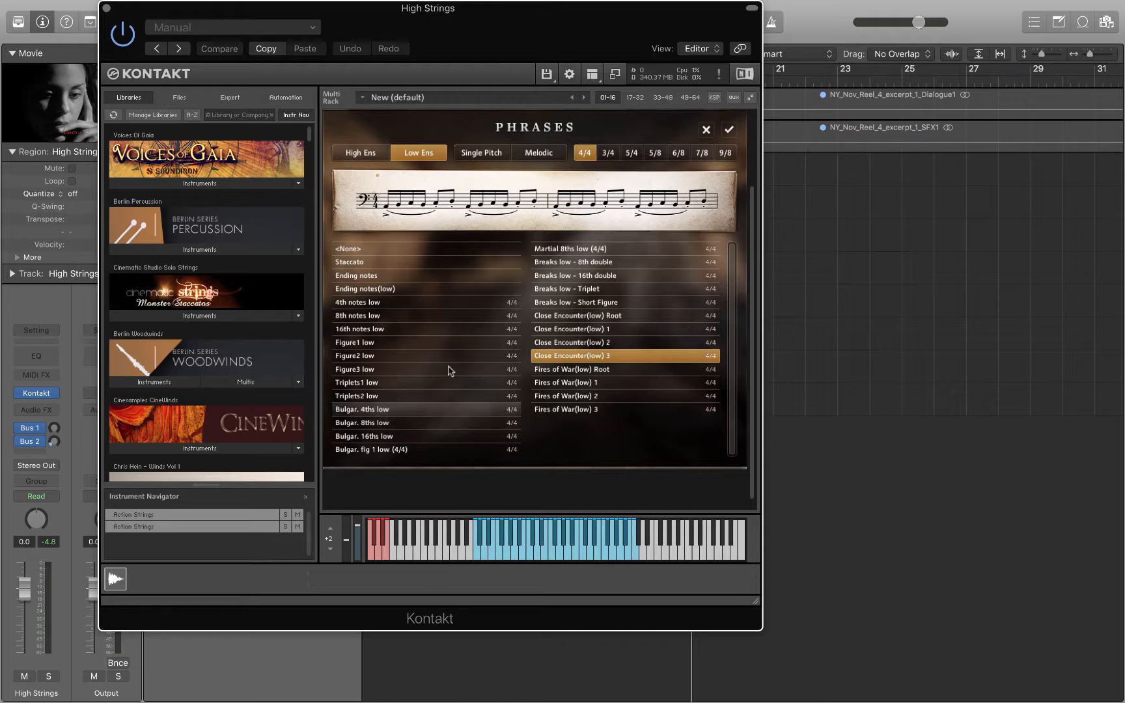
left_click(706, 129)
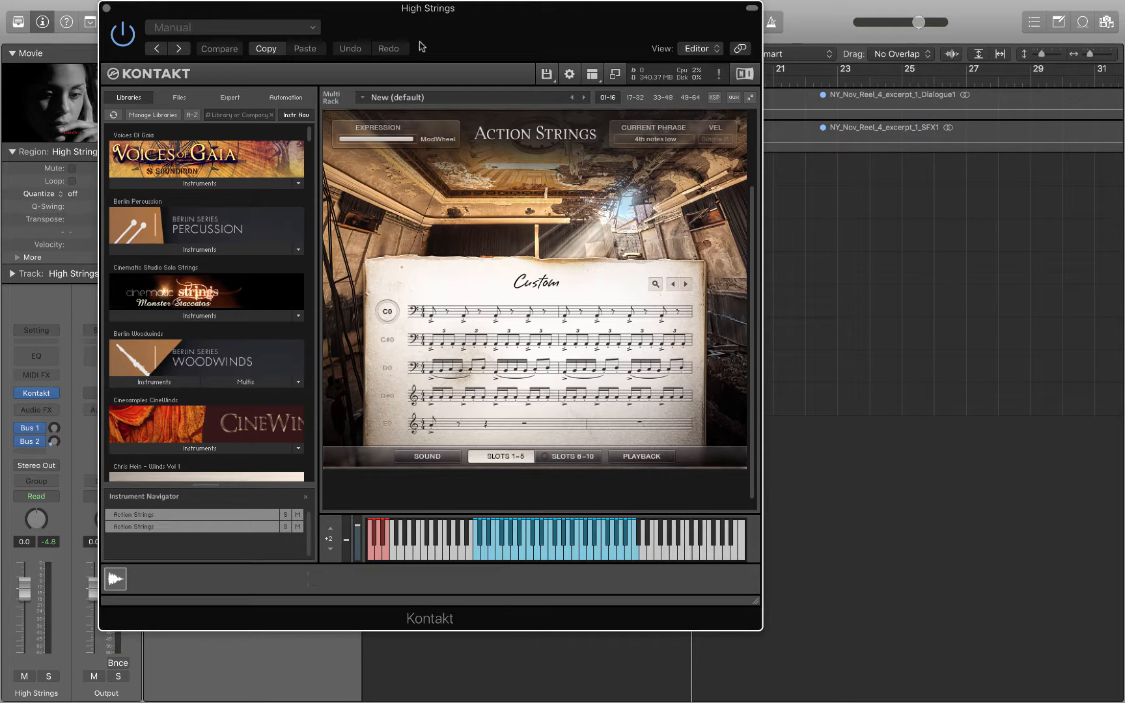
Check the MIDI channel assignment of the first Action Strings instrument, then close the Kontakt window.
left_click_drag(309, 14, 673, 40)
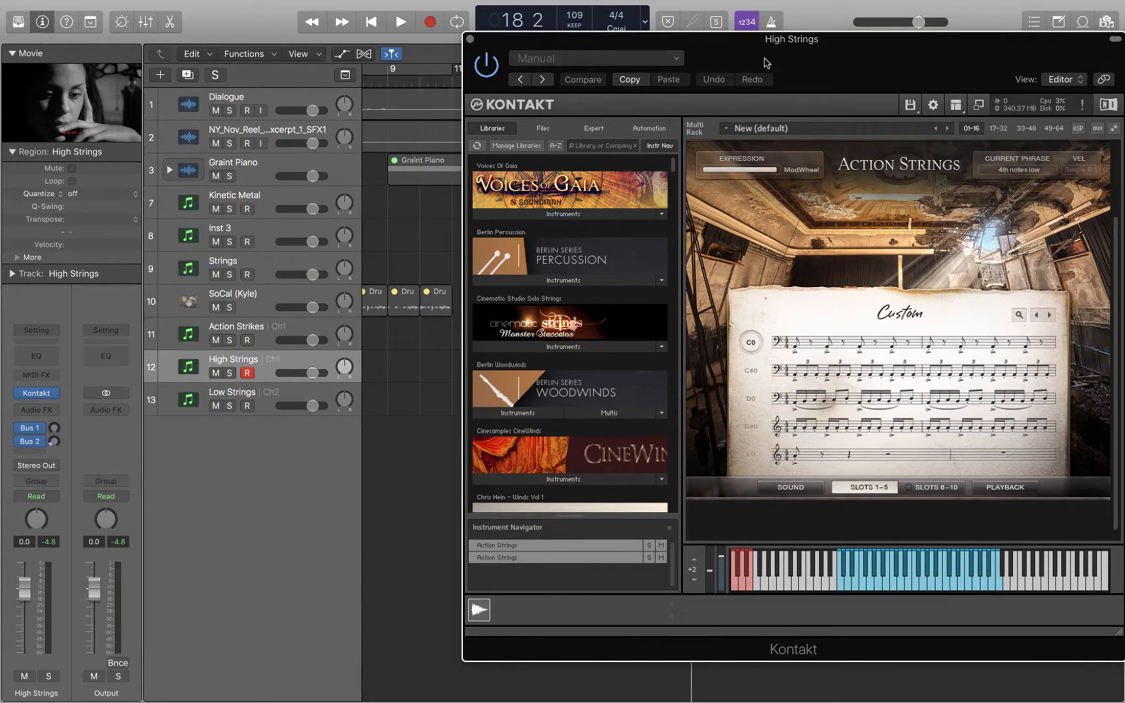
left_click_drag(895, 52, 709, 53)
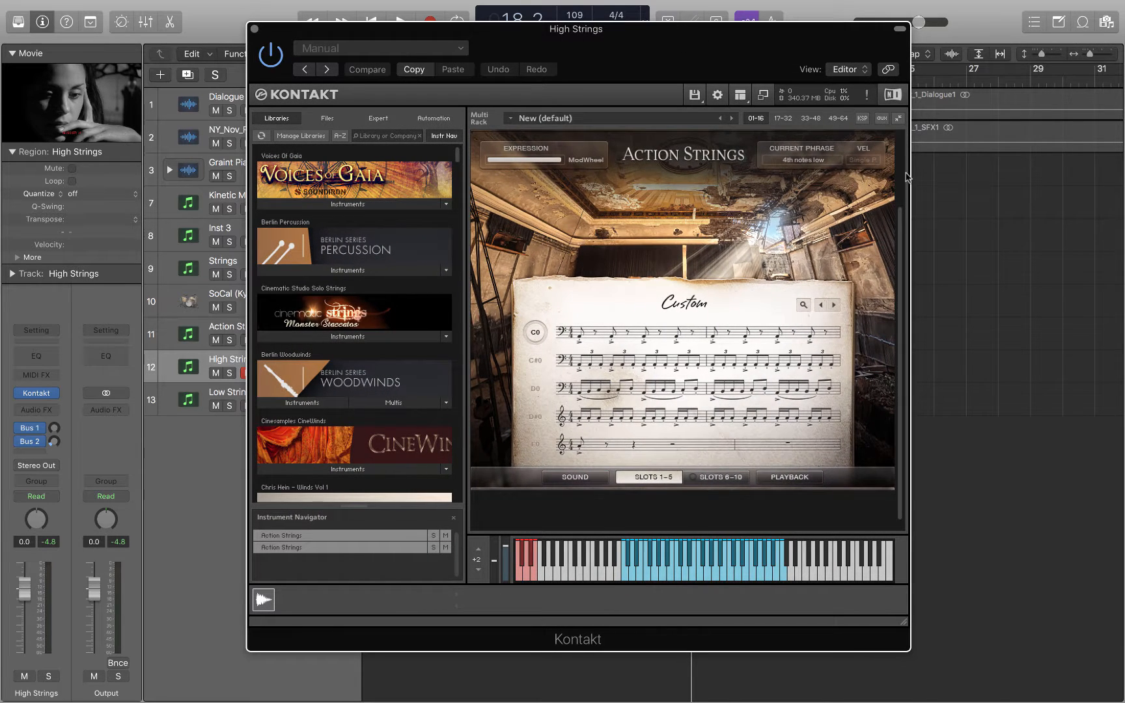
scroll(905, 164, "up", 3)
left_click(484, 207)
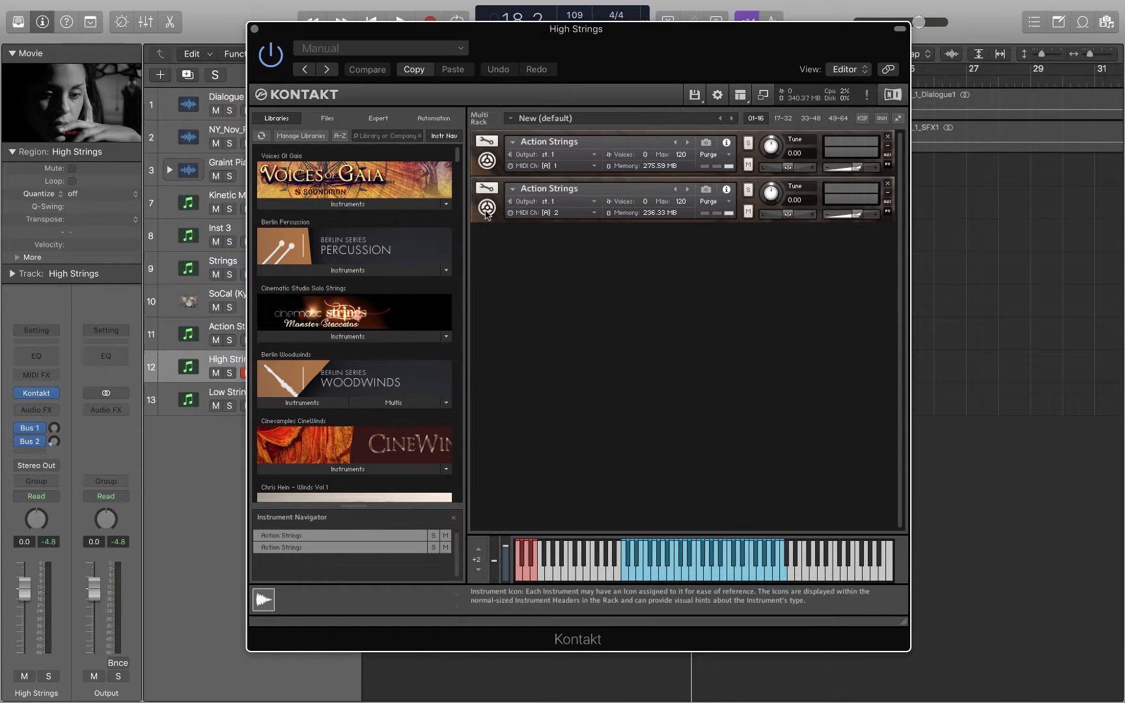
left_click(595, 170)
mouse_move(625, 189)
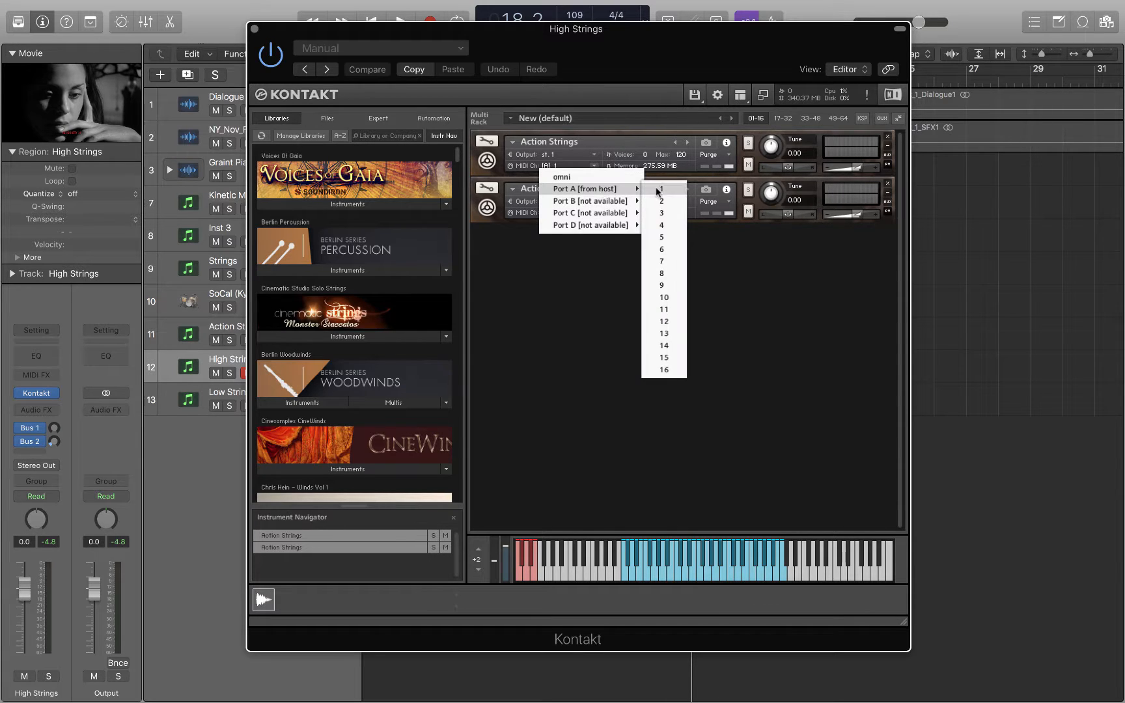
left_click(255, 30)
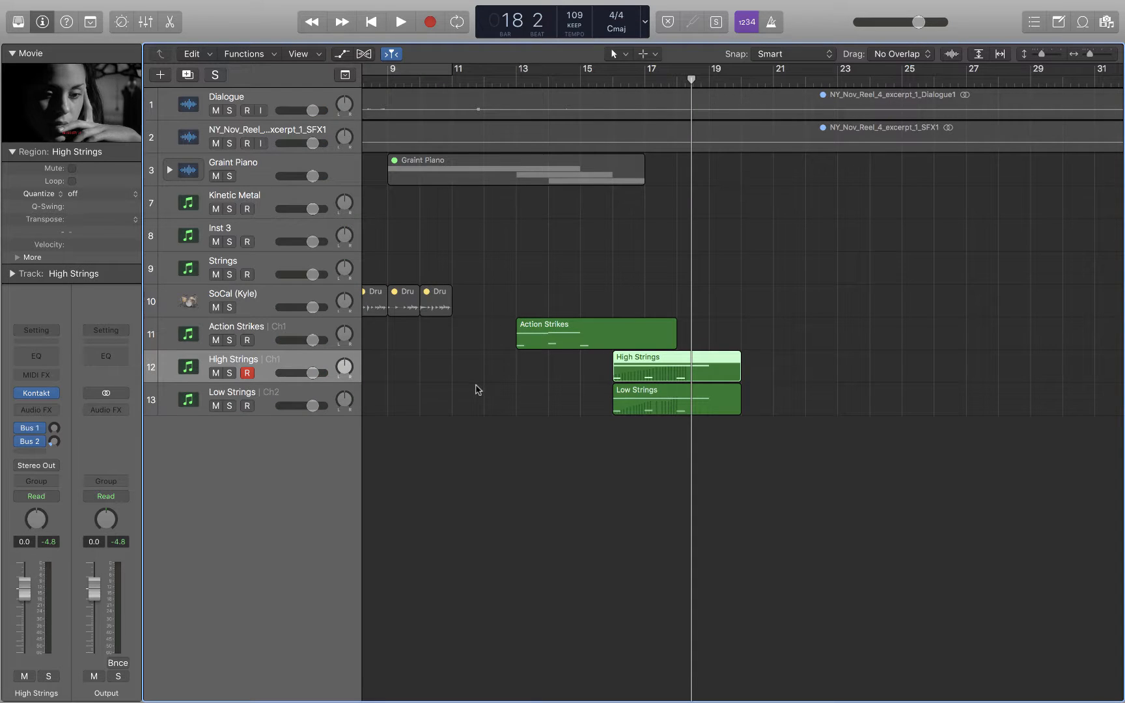
Select the Low Strings track and move the playhead to bar 16.
left_click(306, 399)
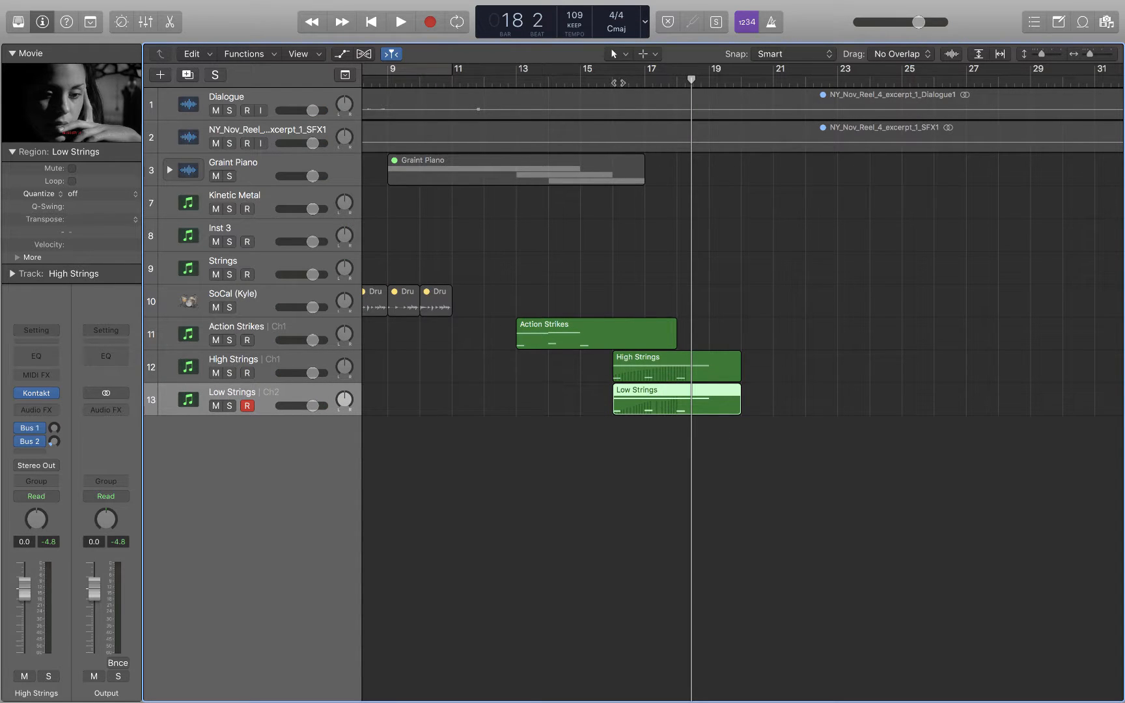
left_click(618, 83)
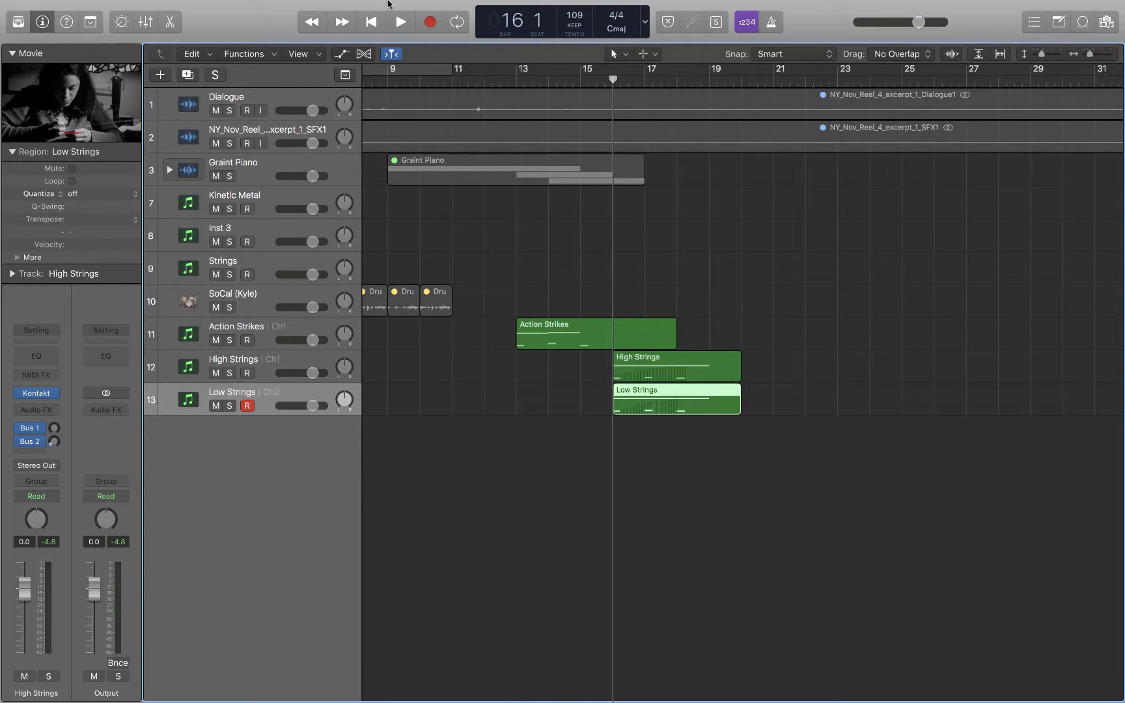
Open the on-screen keyboard and play a few notes on the Low Strings instrument.
left_click(366, 7)
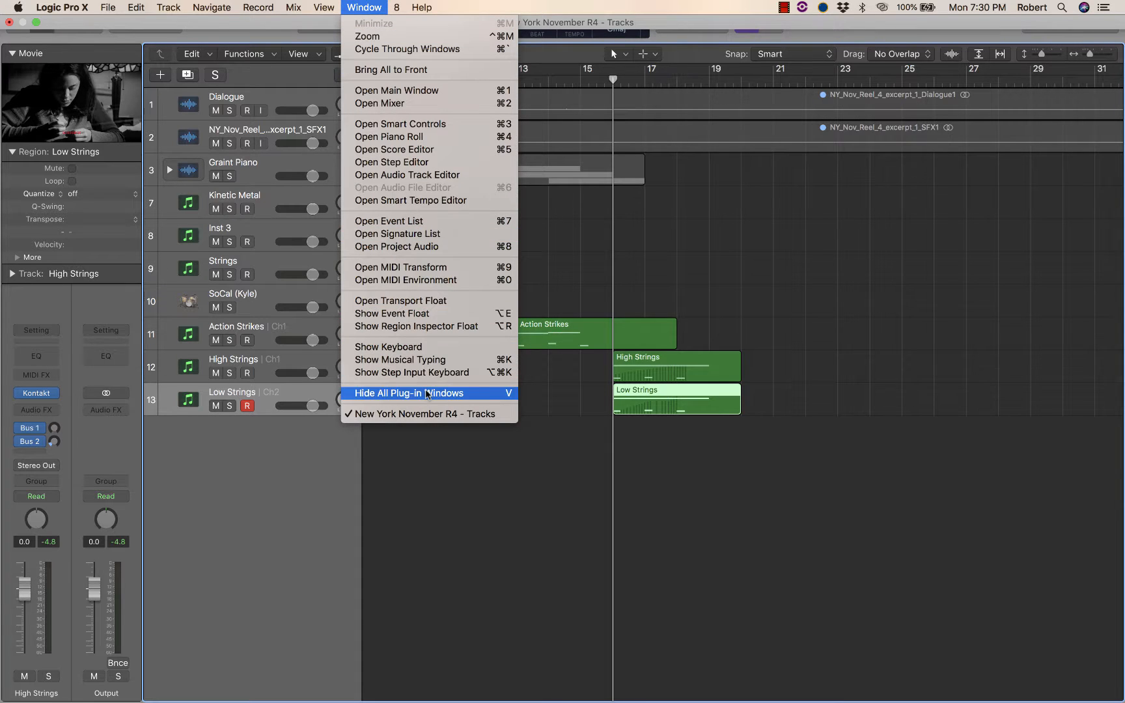
left_click(426, 346)
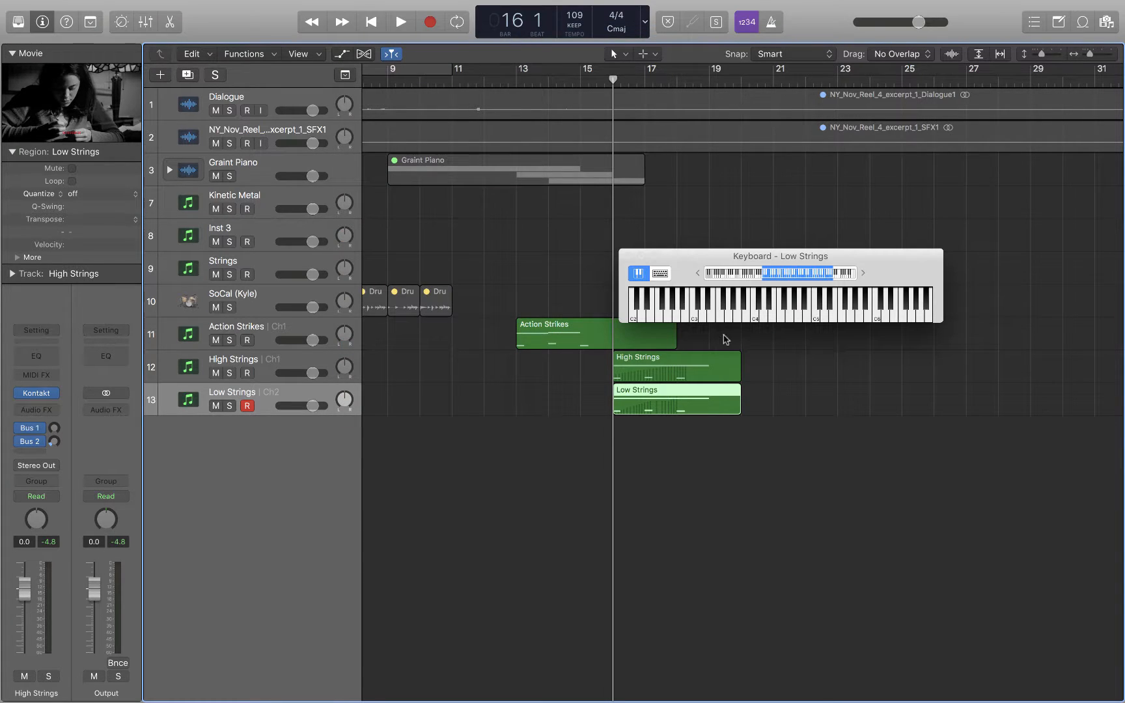
left_click(752, 317)
left_click(709, 314)
left_click(703, 314)
left_click(858, 314)
Switch the keyboard to Musical Typing, play a note, and return to the piano keyboard view.
left_click(661, 274)
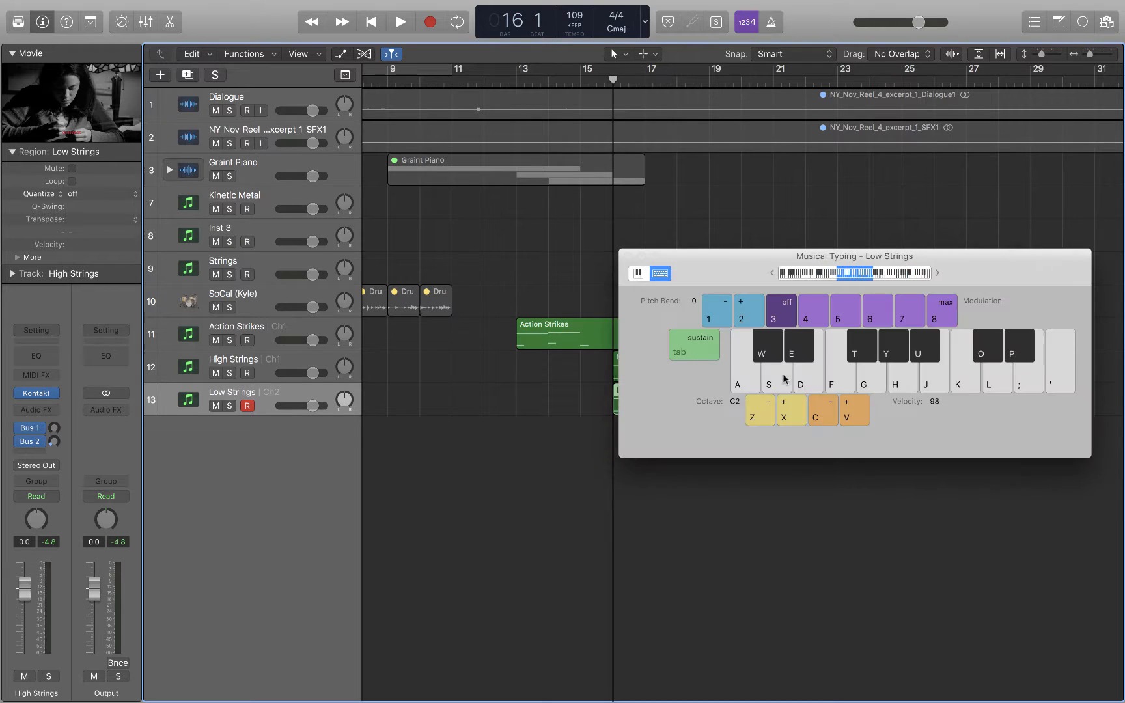
left_click(837, 373)
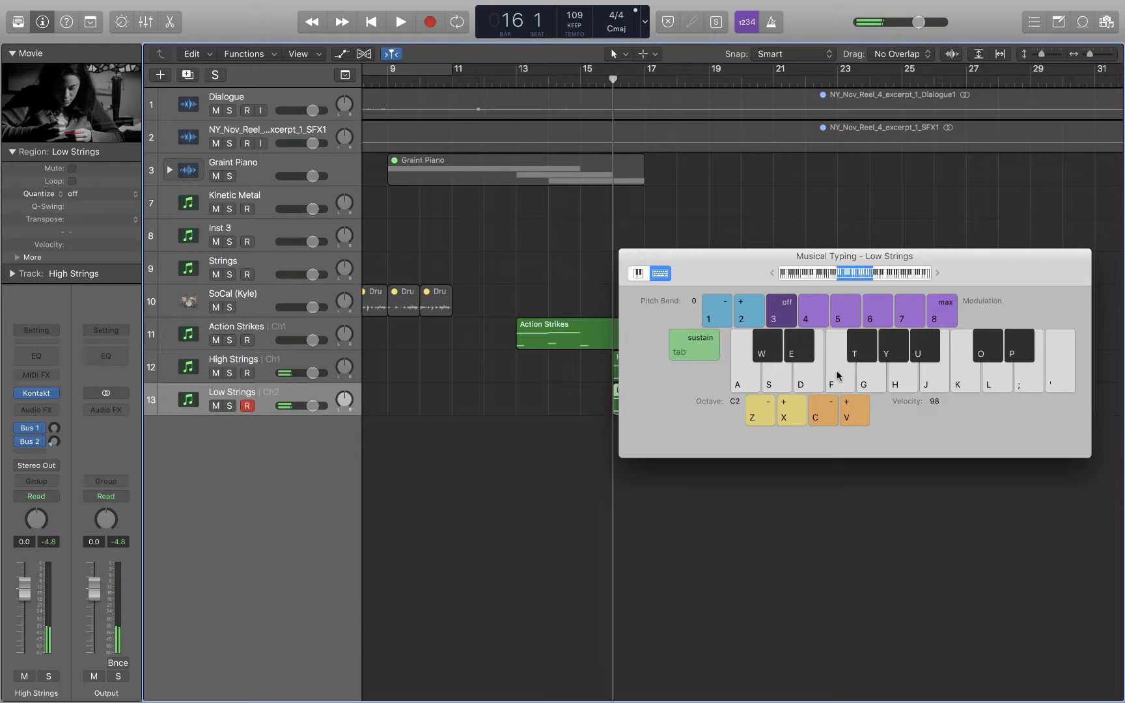
left_click(839, 376)
left_click(638, 274)
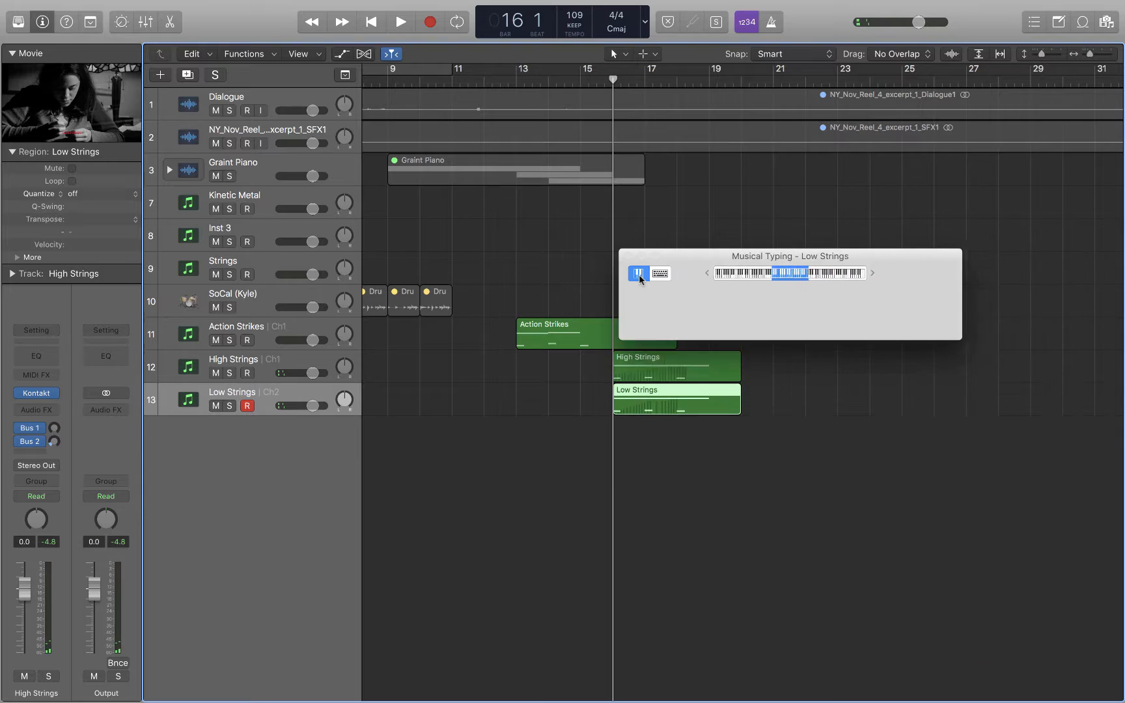
Play several low notes on the on-screen keyboard to trigger the Low Strings phrases.
left_click(686, 306)
left_click(709, 318)
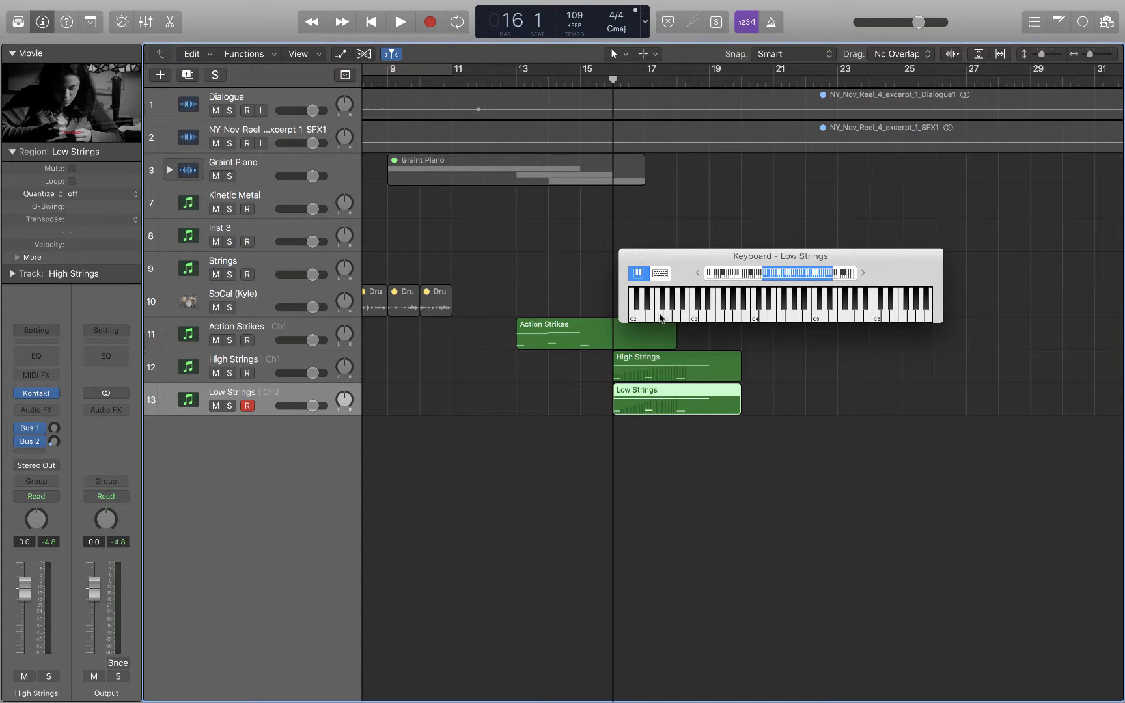
left_click(659, 317)
left_click(658, 318)
left_click(646, 316)
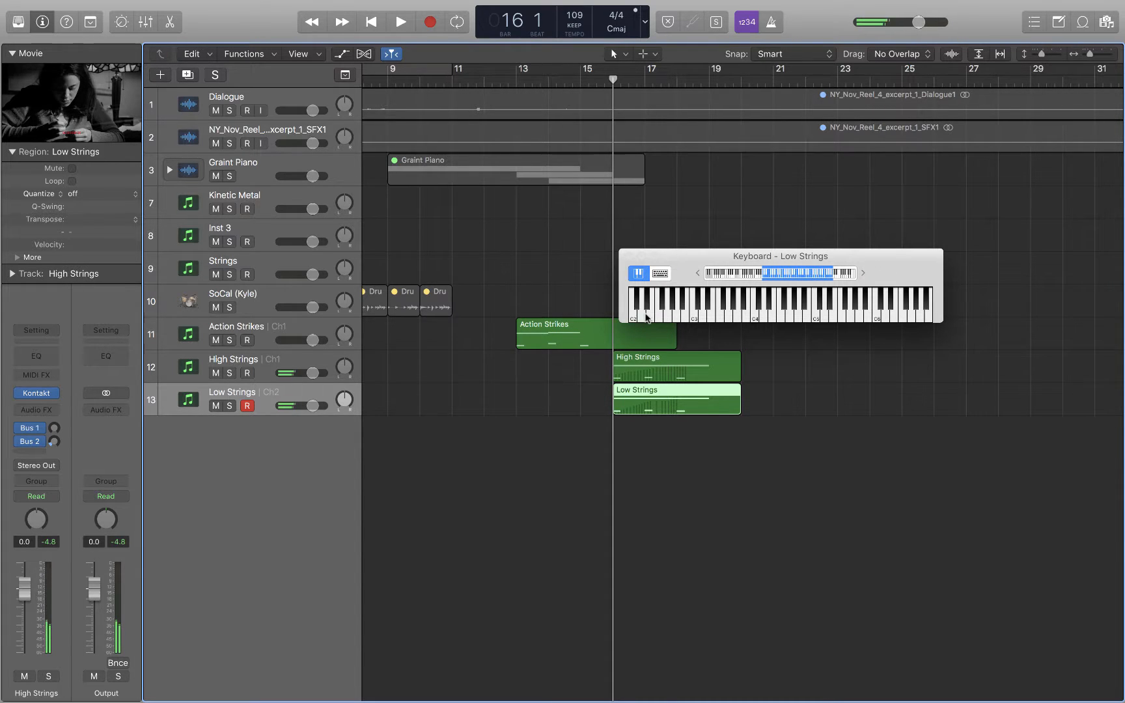
left_click(663, 317)
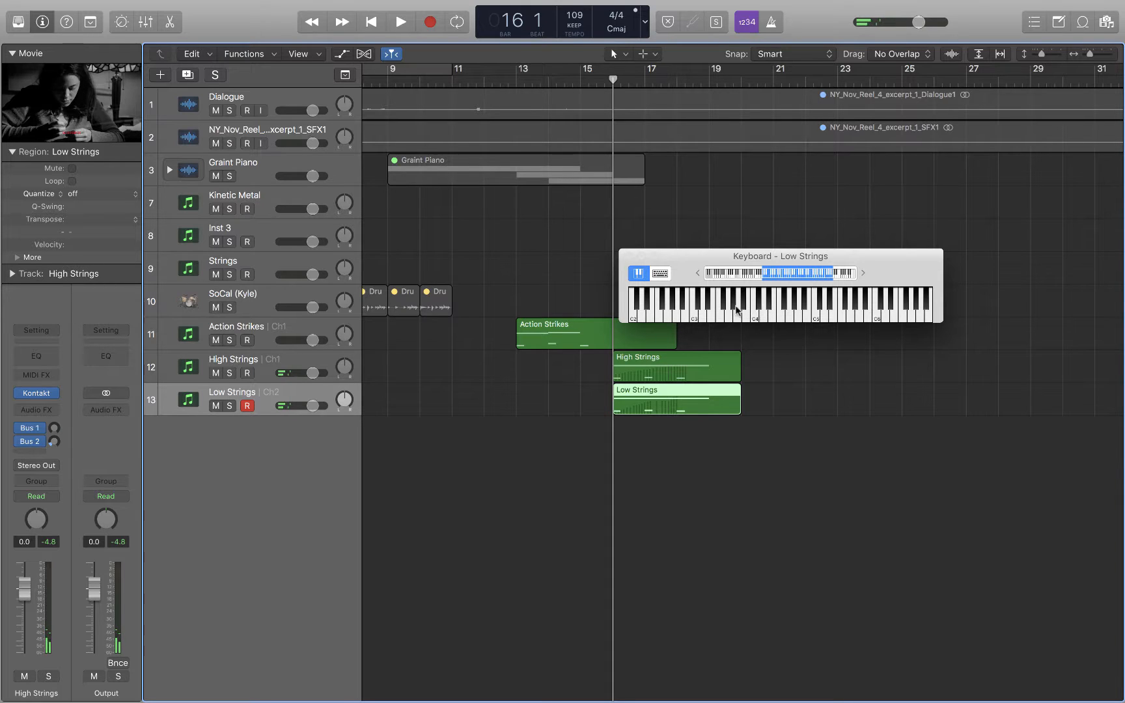
left_click(662, 316)
left_click(650, 316)
left_click(684, 316)
left_click(666, 317)
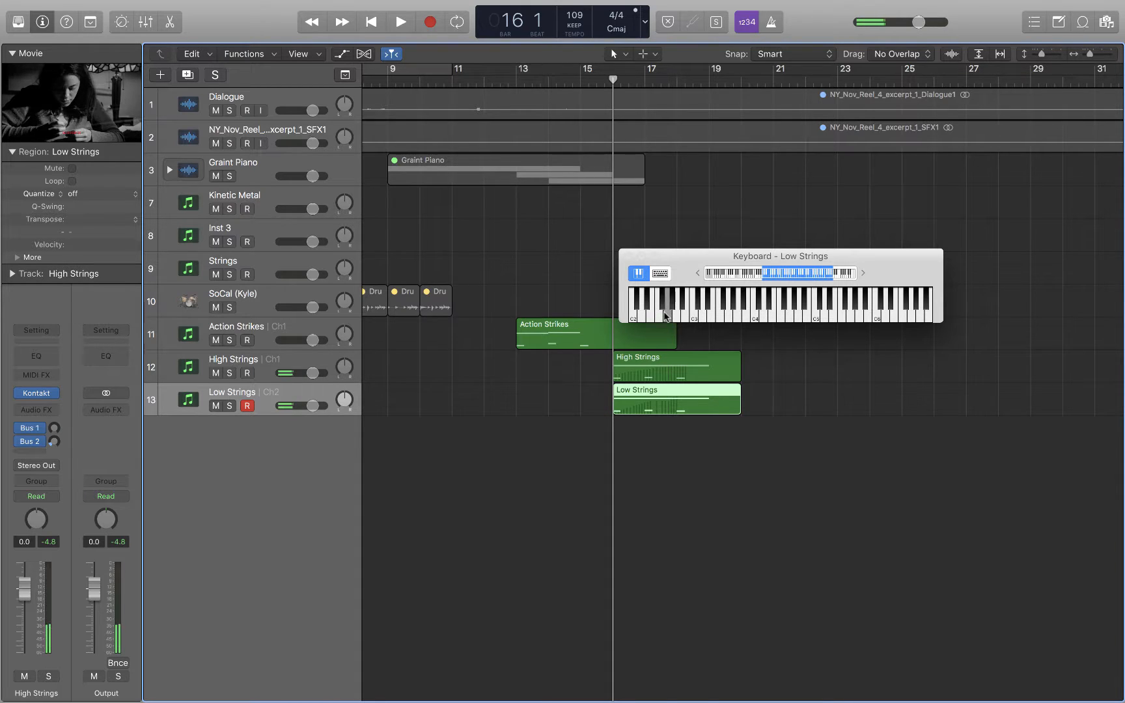
Shift the on-screen keyboard's visible range and close the keyboard window.
left_click(771, 275)
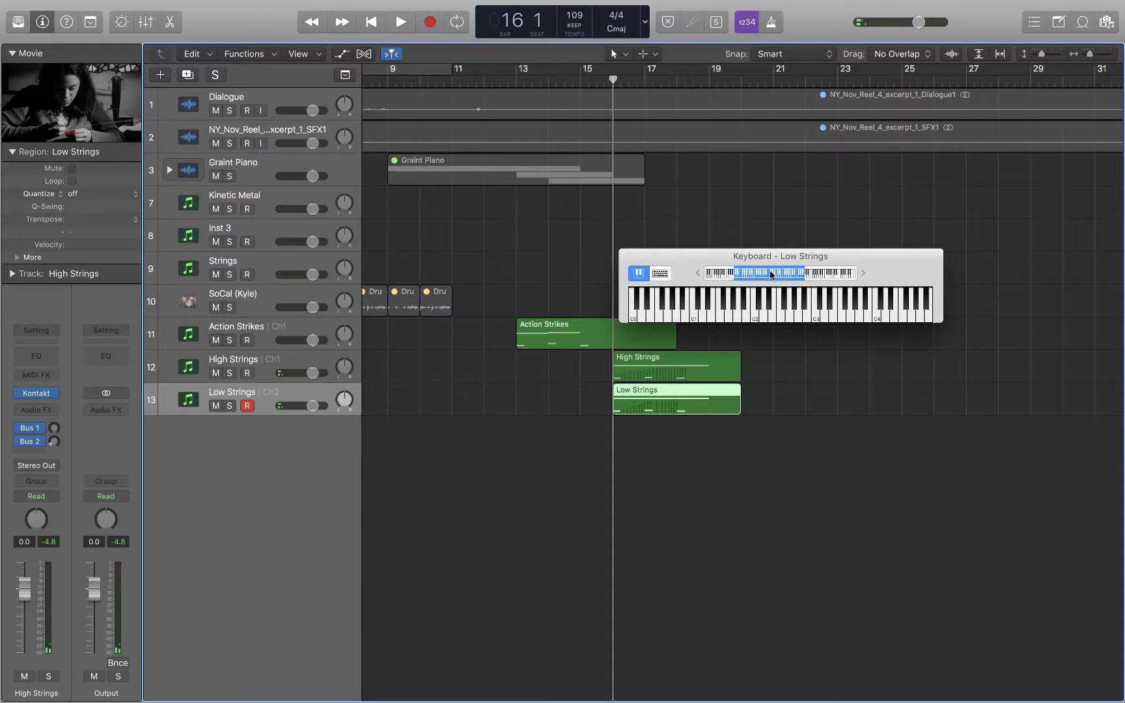
mouse_move(771, 275)
left_mouse_down()
mouse_move(814, 275)
mouse_move(756, 275)
mouse_move(801, 284)
mouse_move(782, 290)
left_mouse_up()
left_click(629, 257)
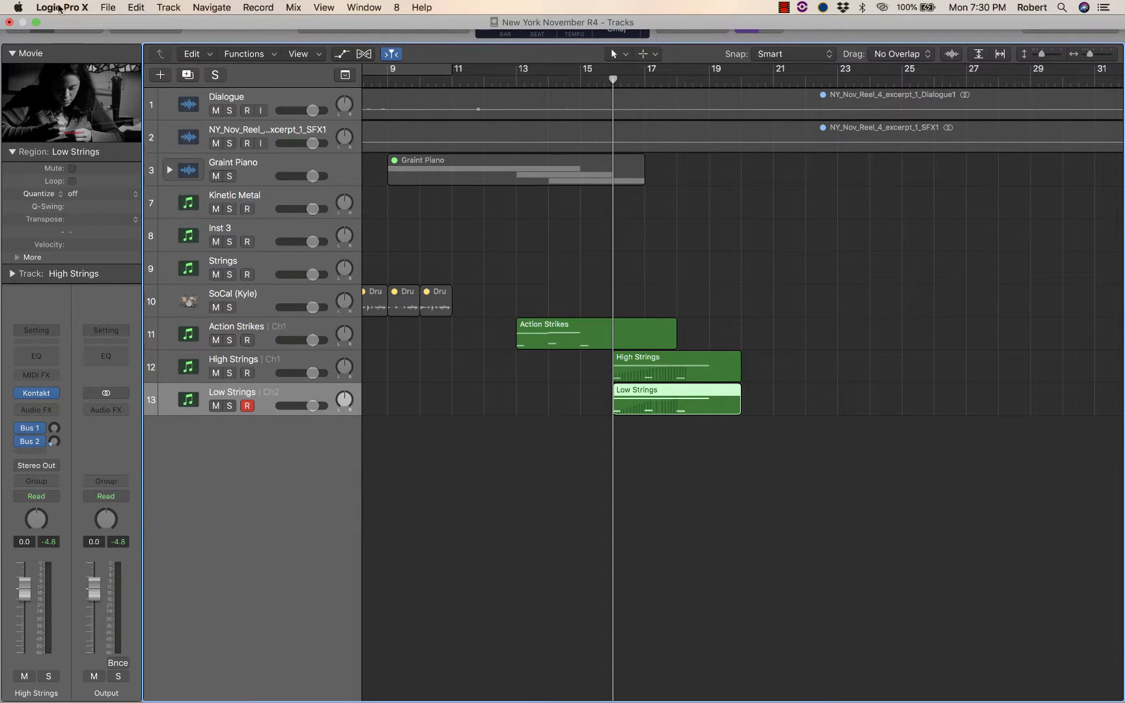
Open the Piano Roll for the Low Strings region.
left_click(36, 23)
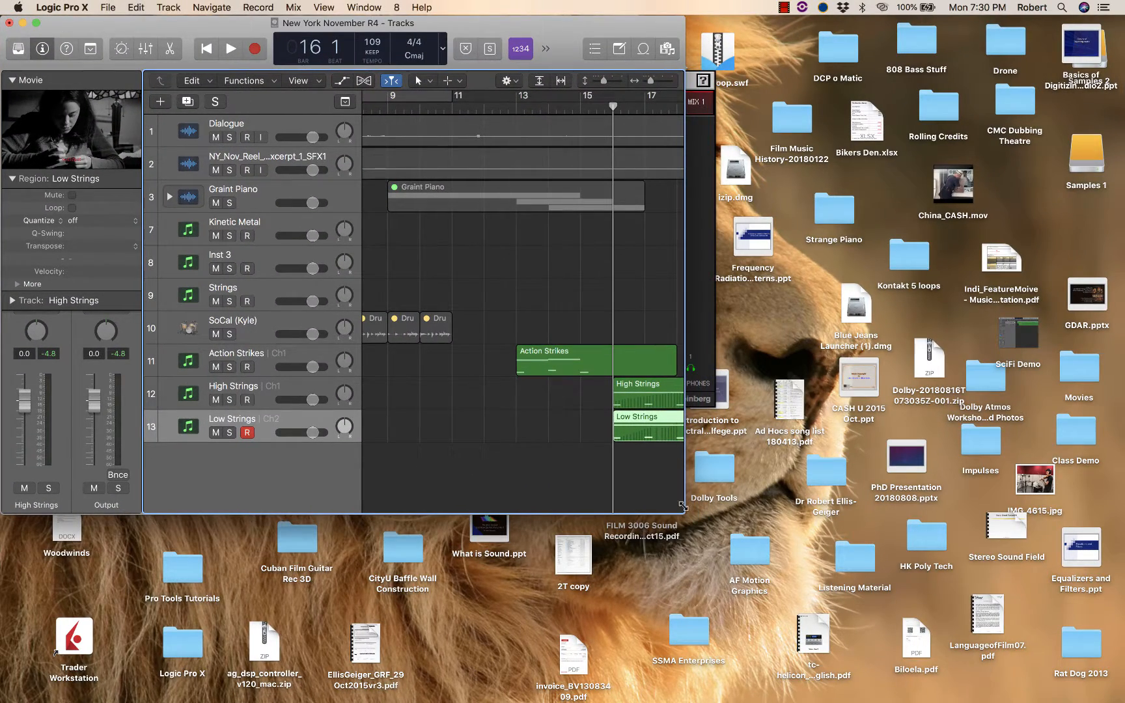
left_click_drag(684, 508, 1124, 702)
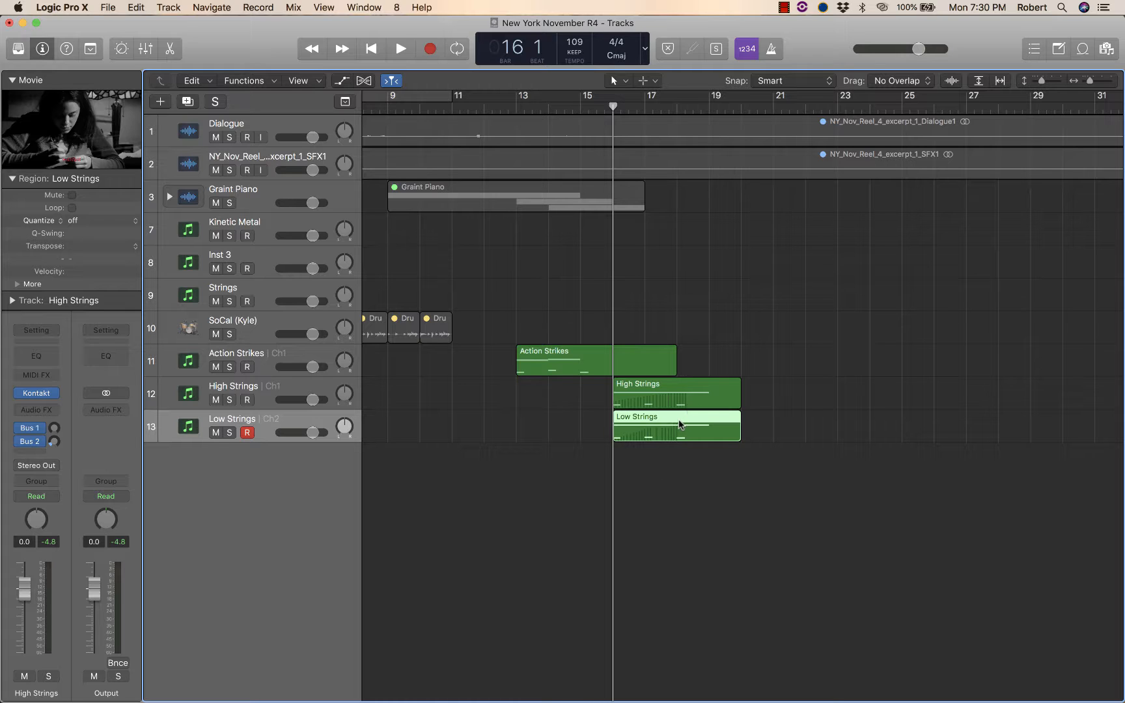
key("super+4")
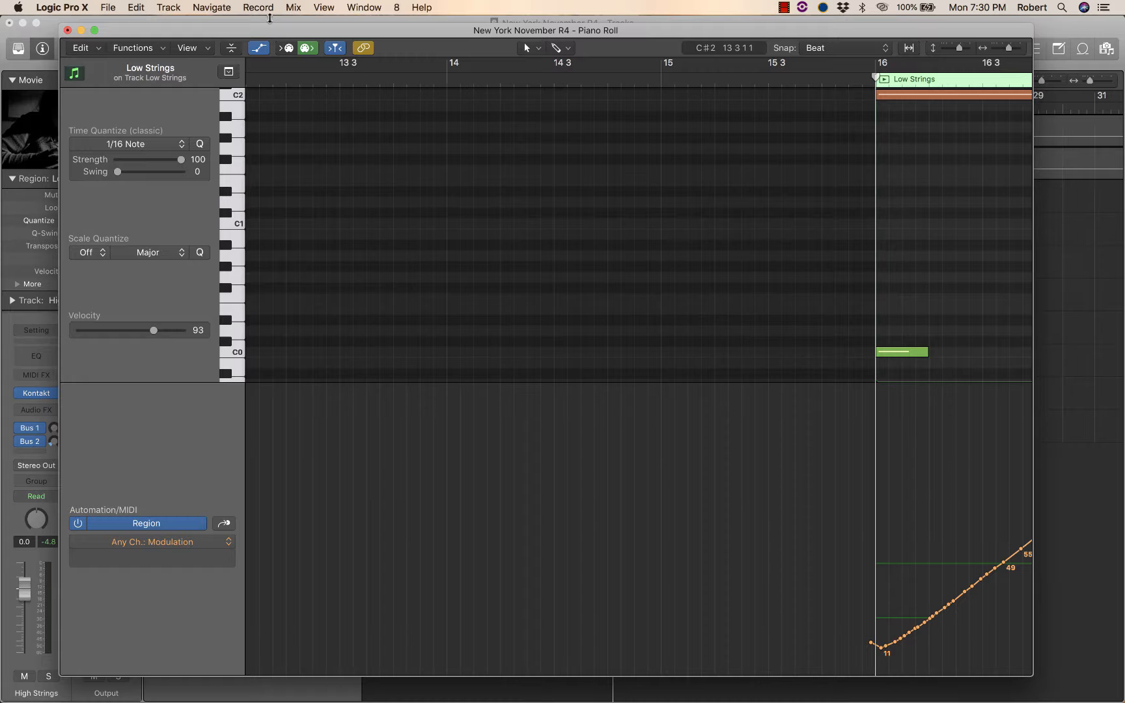
Scroll the Piano Roll to view the Low Strings notes from bar 16 onward.
left_click(259, 49)
scroll(627, 259, "right", 10)
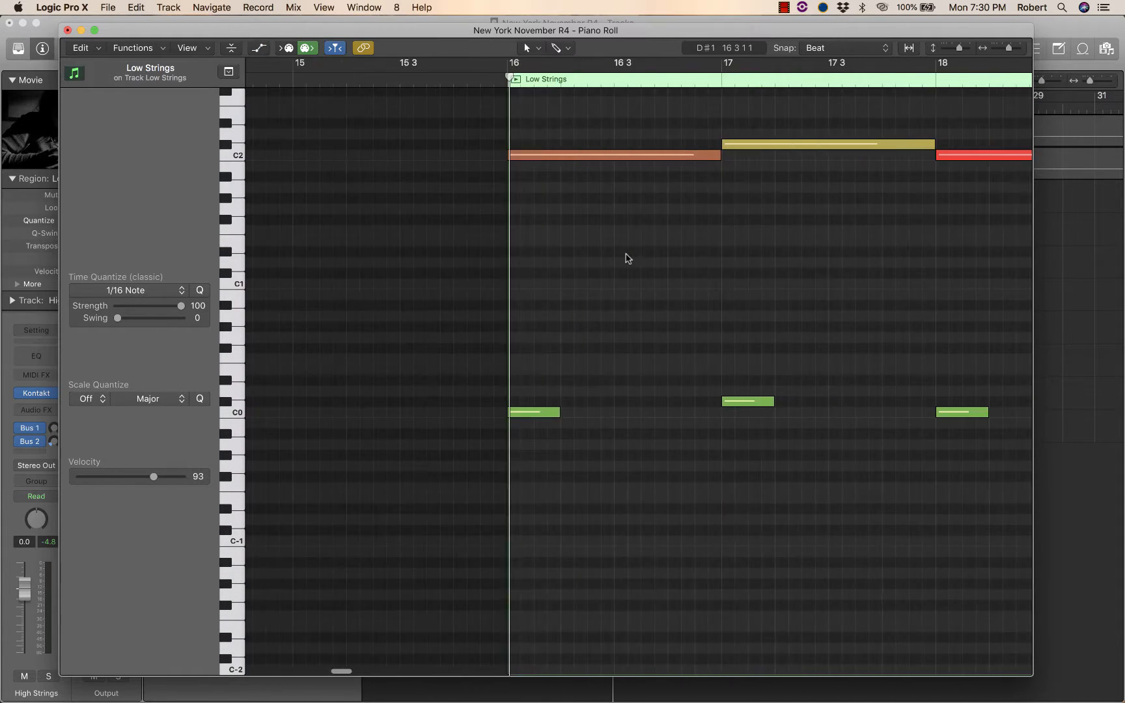
scroll(456, 262, "up", 3)
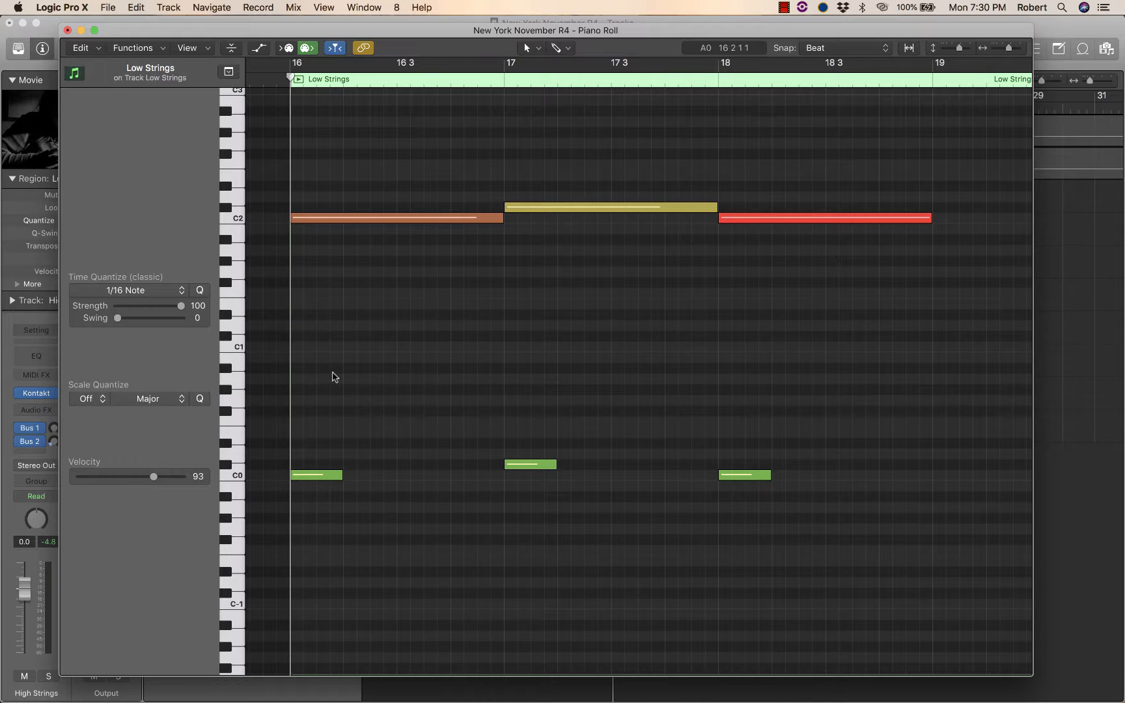
Select each of the Low Strings notes around C2 in turn to inspect their velocities.
left_click(357, 220)
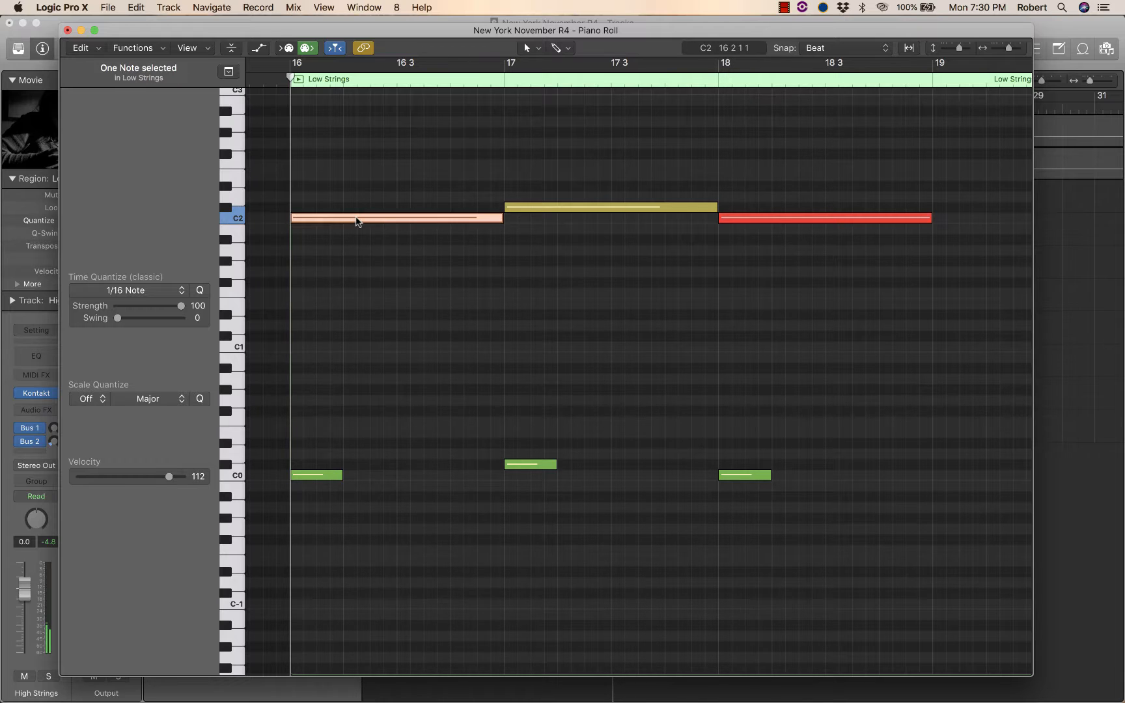
left_click(574, 209)
left_click(811, 228)
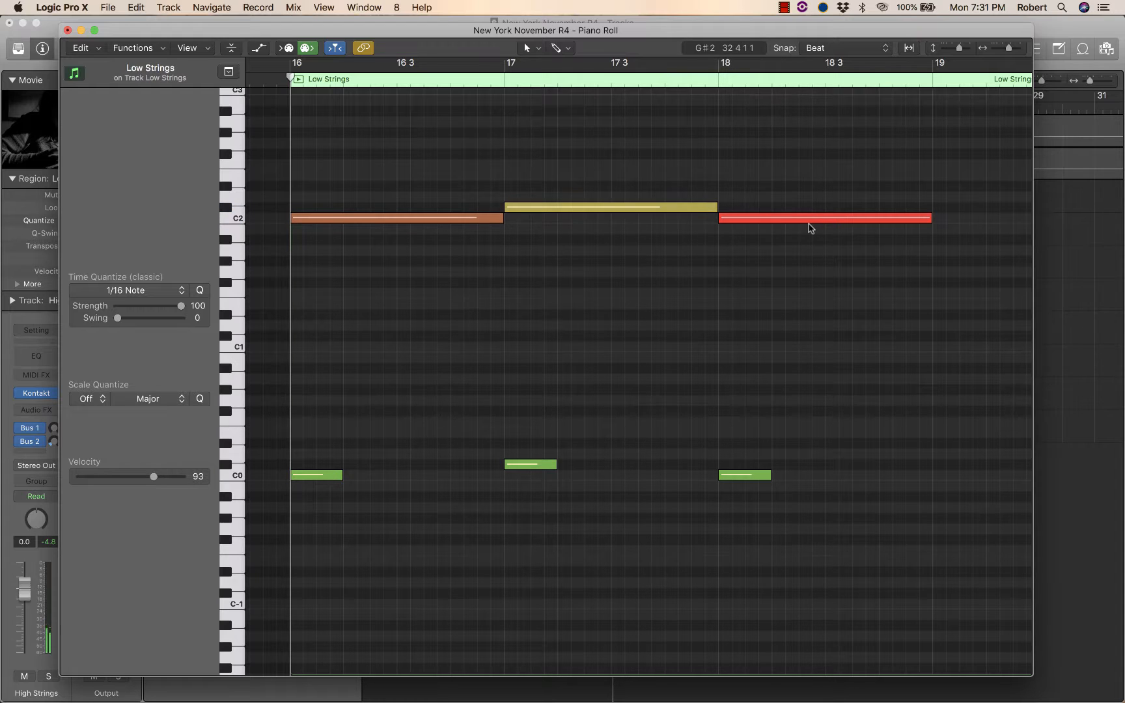
left_click(685, 209)
left_click(770, 221)
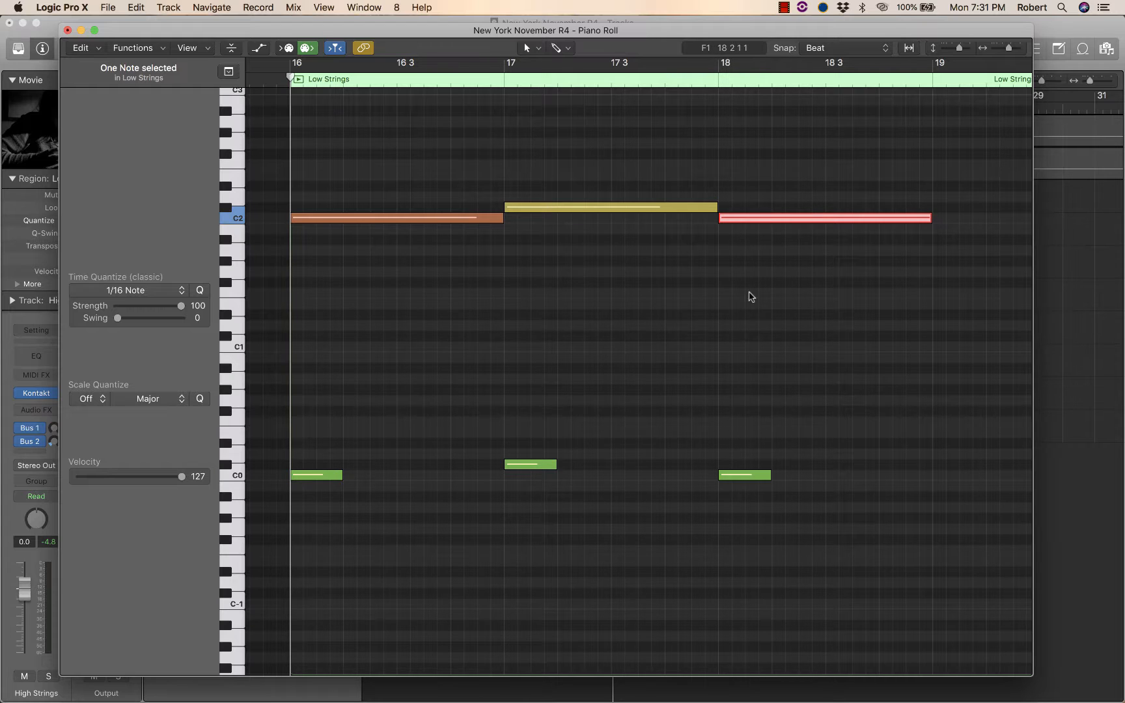
Play back the Low Strings phrase from bar 16 and stop playback.
key("space")
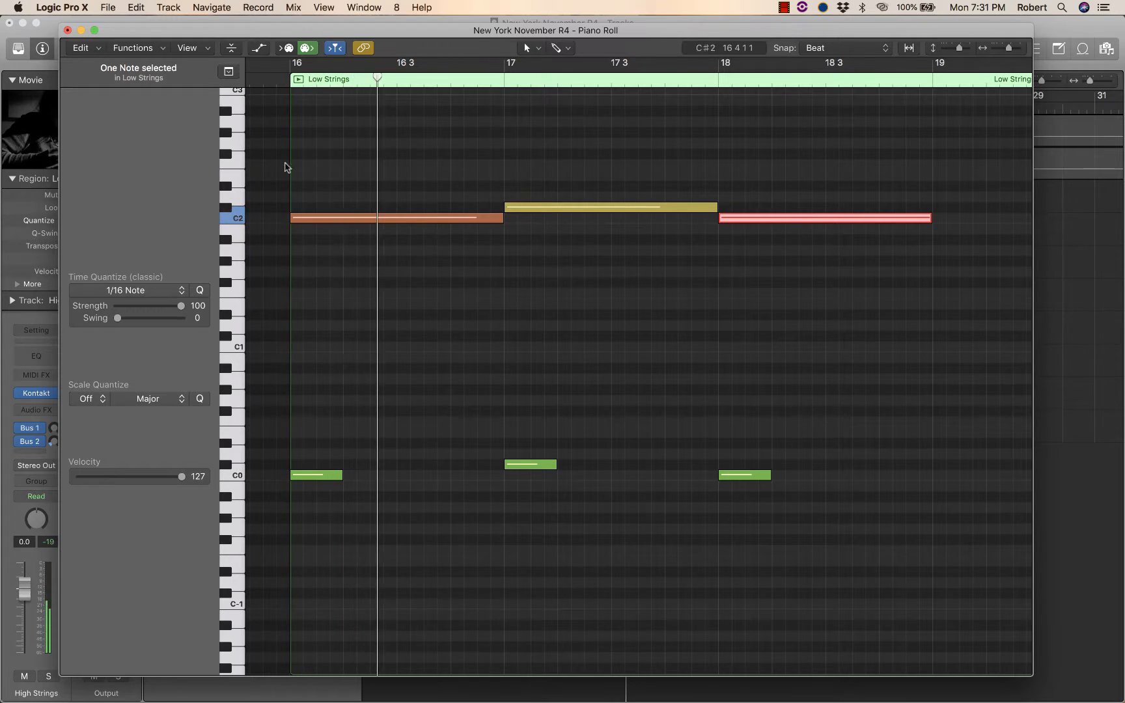
key("space")
key("space")
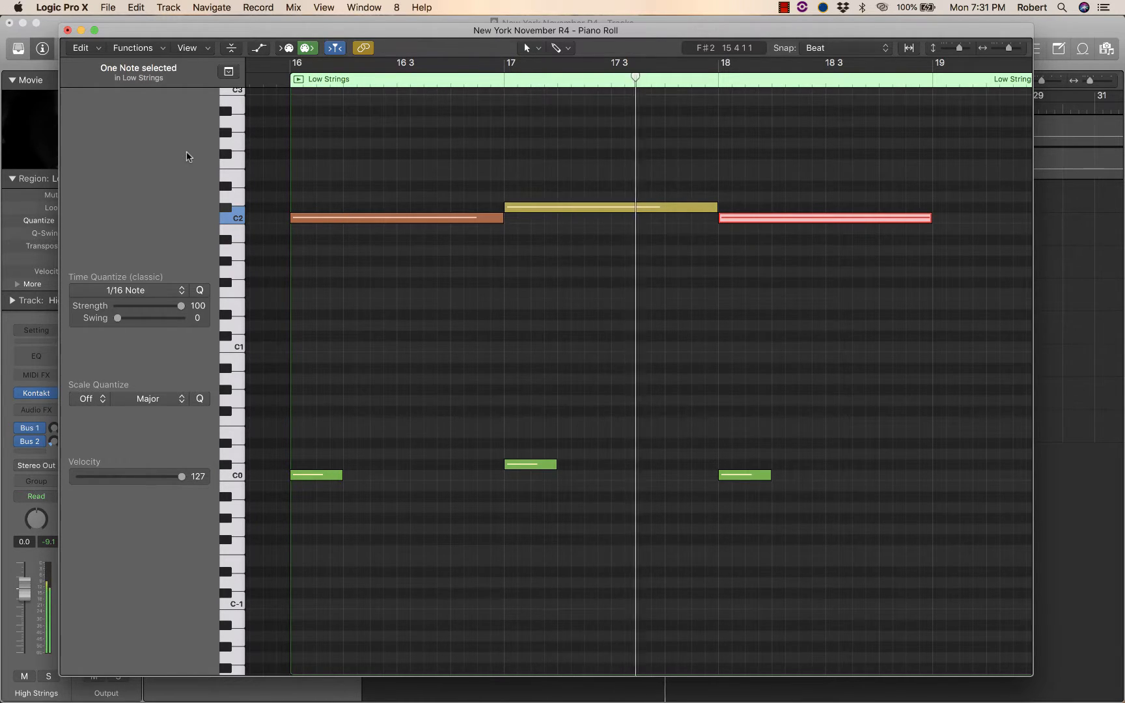
key("space")
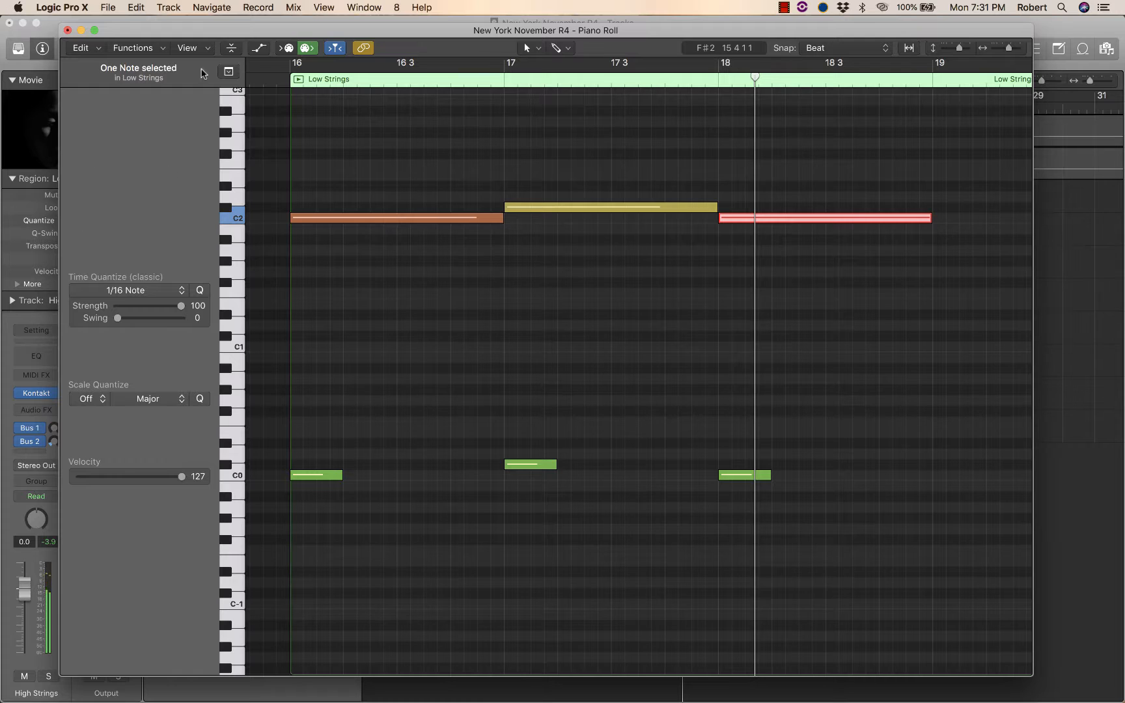
Show the region's modulation automation lane and hide it again.
left_click(254, 48)
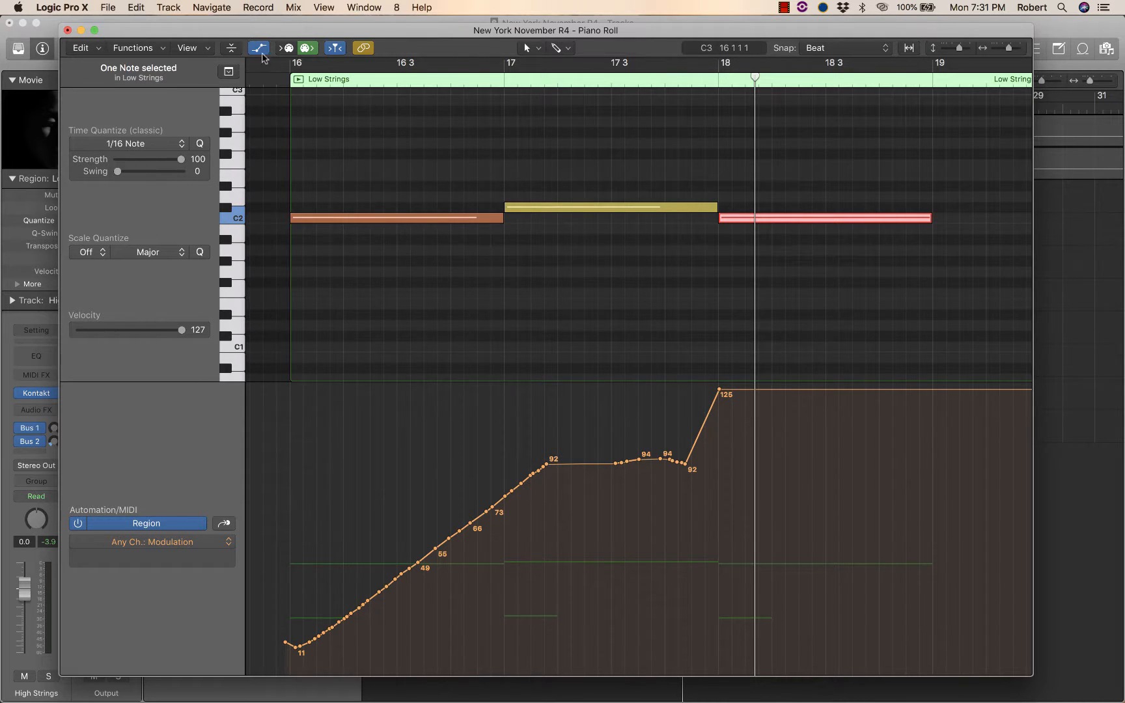
left_click(258, 48)
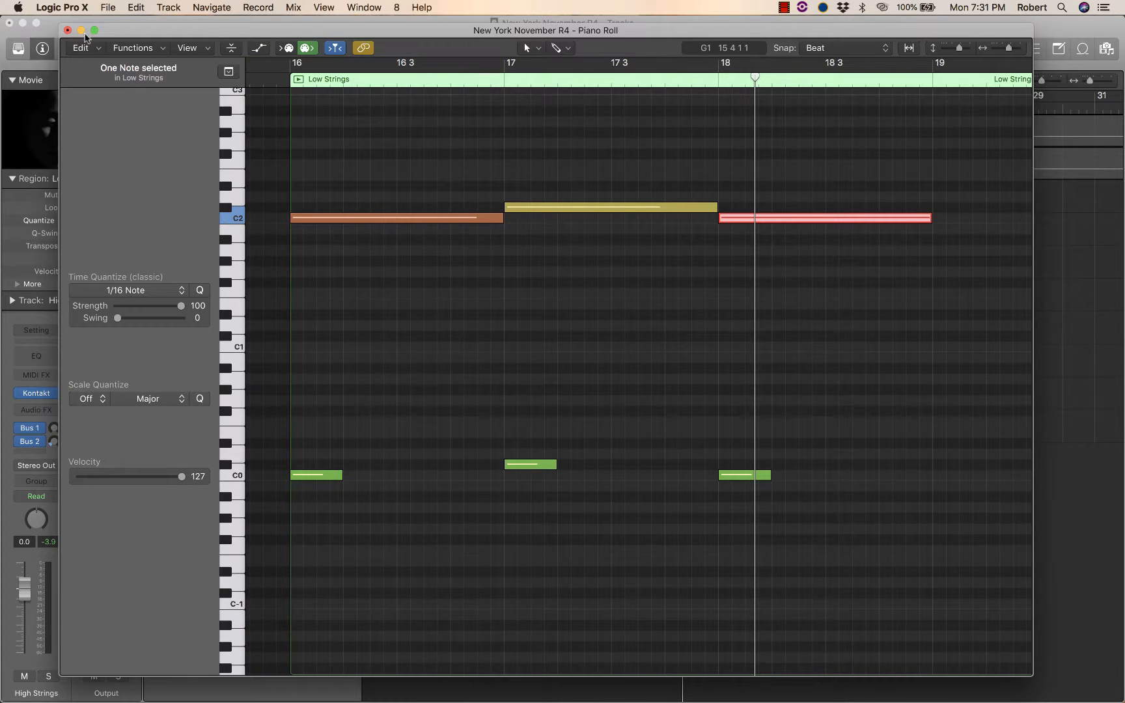
Close the Piano Roll and copy the Low Strings region onto the High Strings track right after its region at bar 20.
left_click(67, 30)
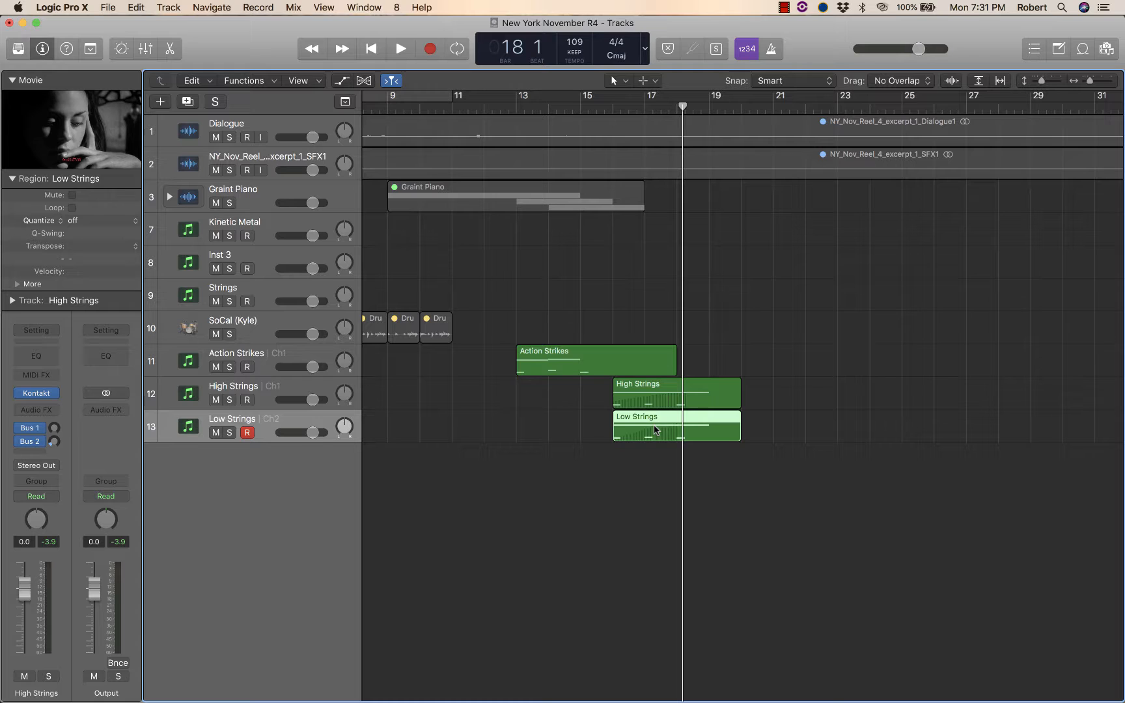
left_click_drag(667, 422, 796, 406)
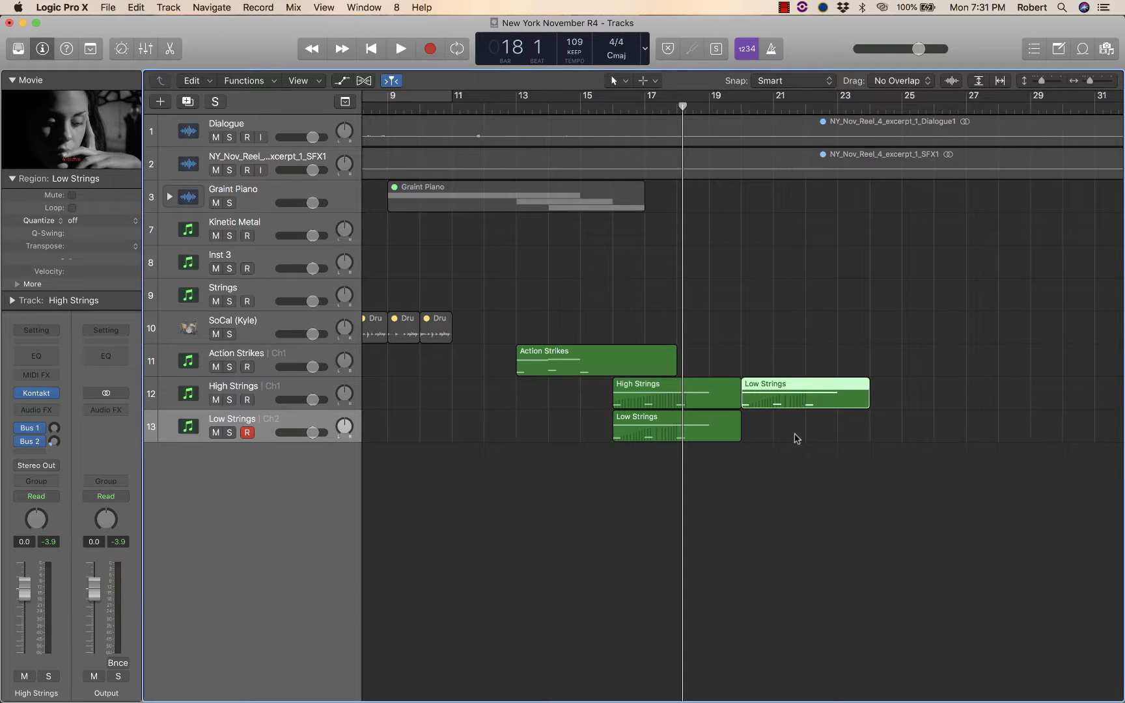
Try repeating the selected High Strings track regions from bar 20, then undo the repeat.
left_click(298, 389)
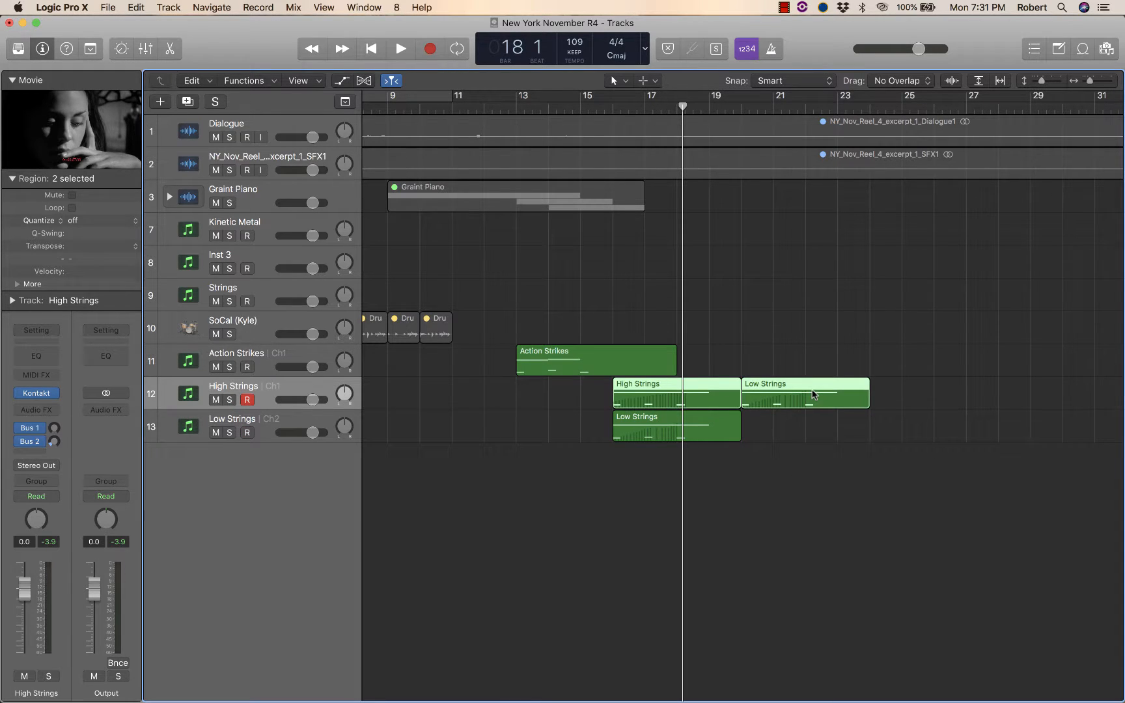
left_click(740, 110)
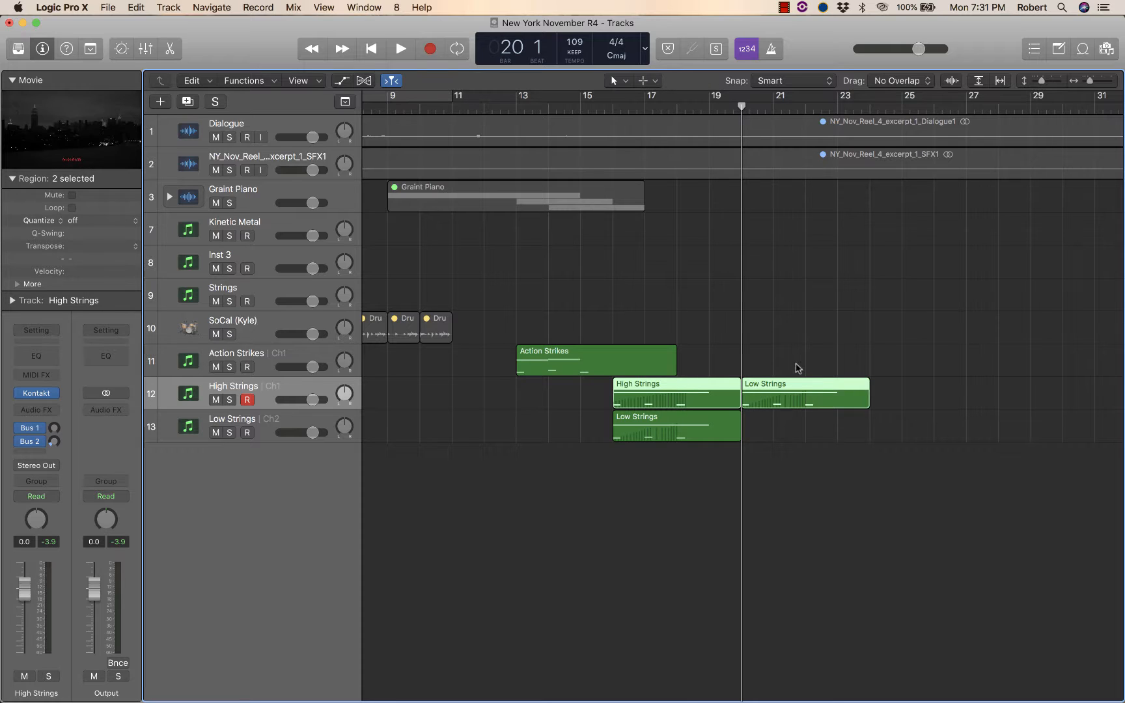
key("super+r")
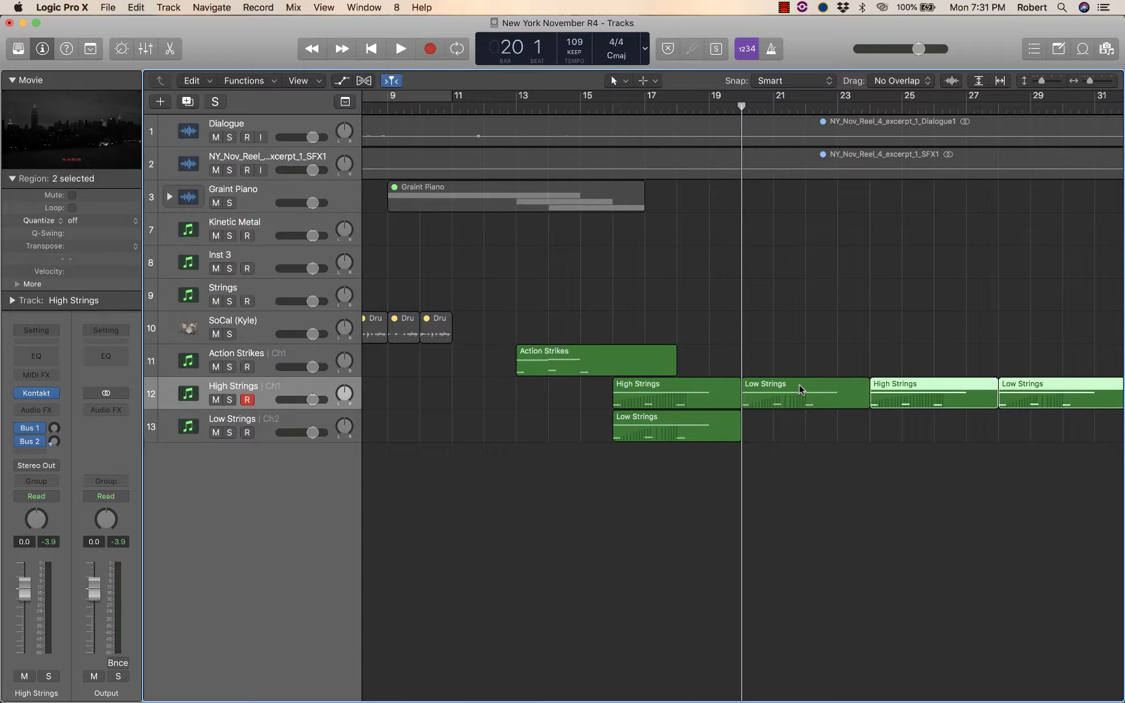
key("super+z")
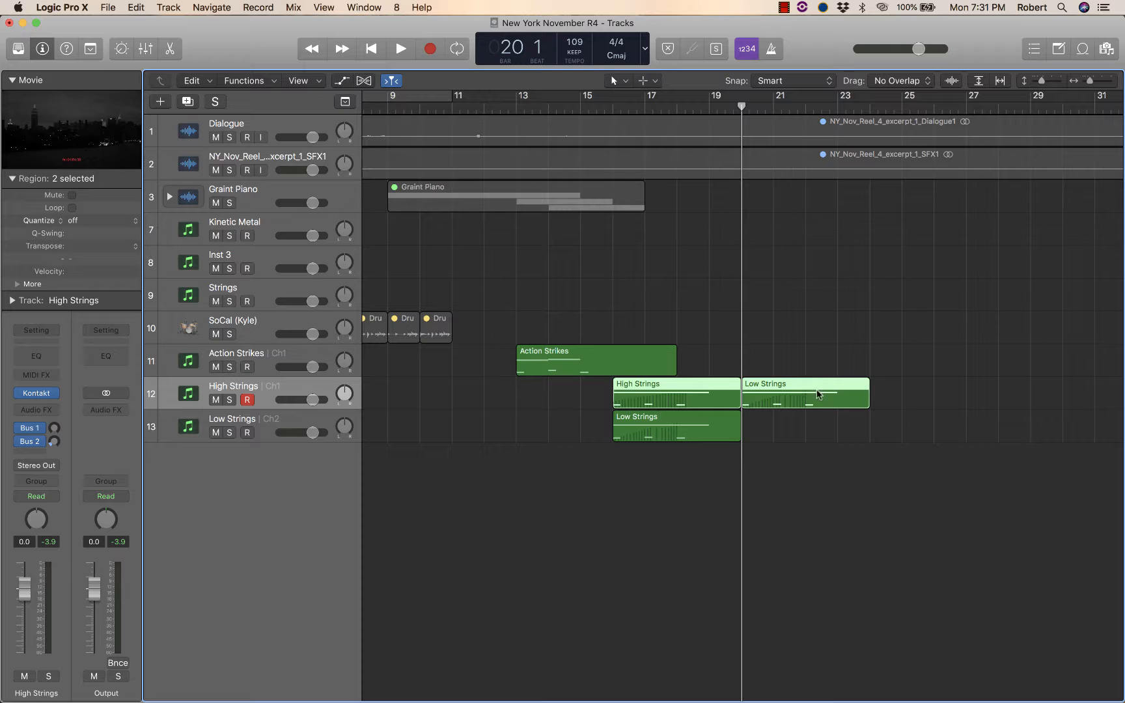
Open the copied Low Strings region in the Piano Roll and transpose its three upper notes up an octave to C3.
left_click(855, 337)
left_click(838, 391)
key("super+4")
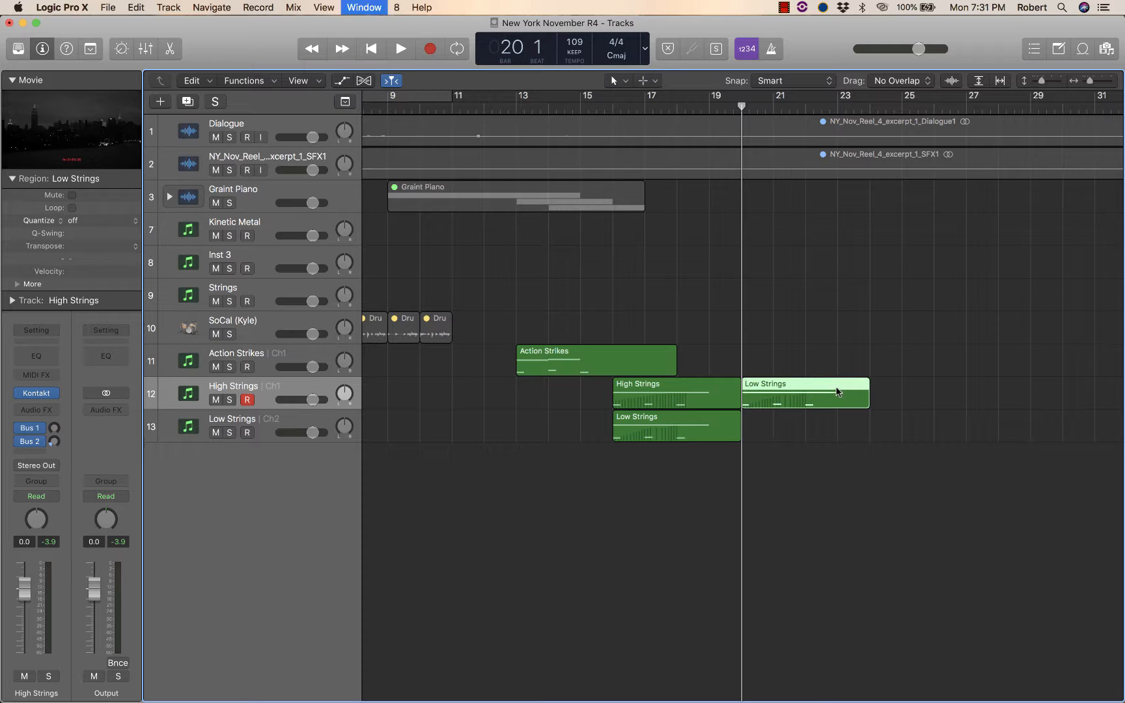
scroll(766, 208, "right", 15)
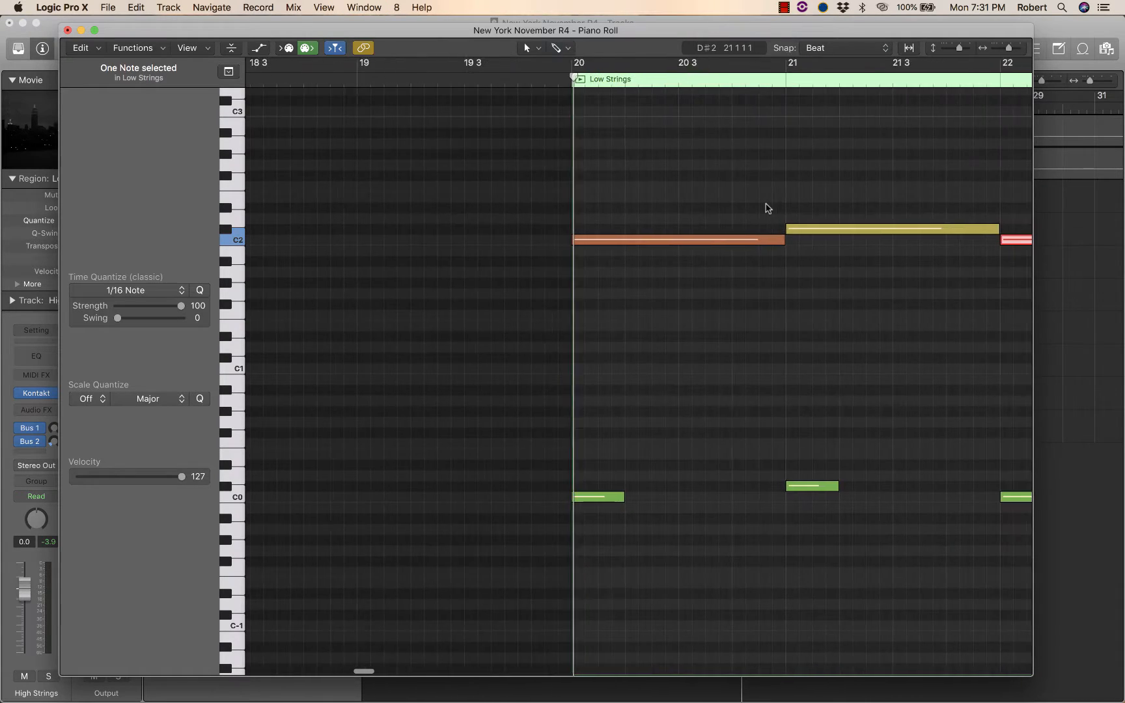
scroll(766, 209, "up", 5)
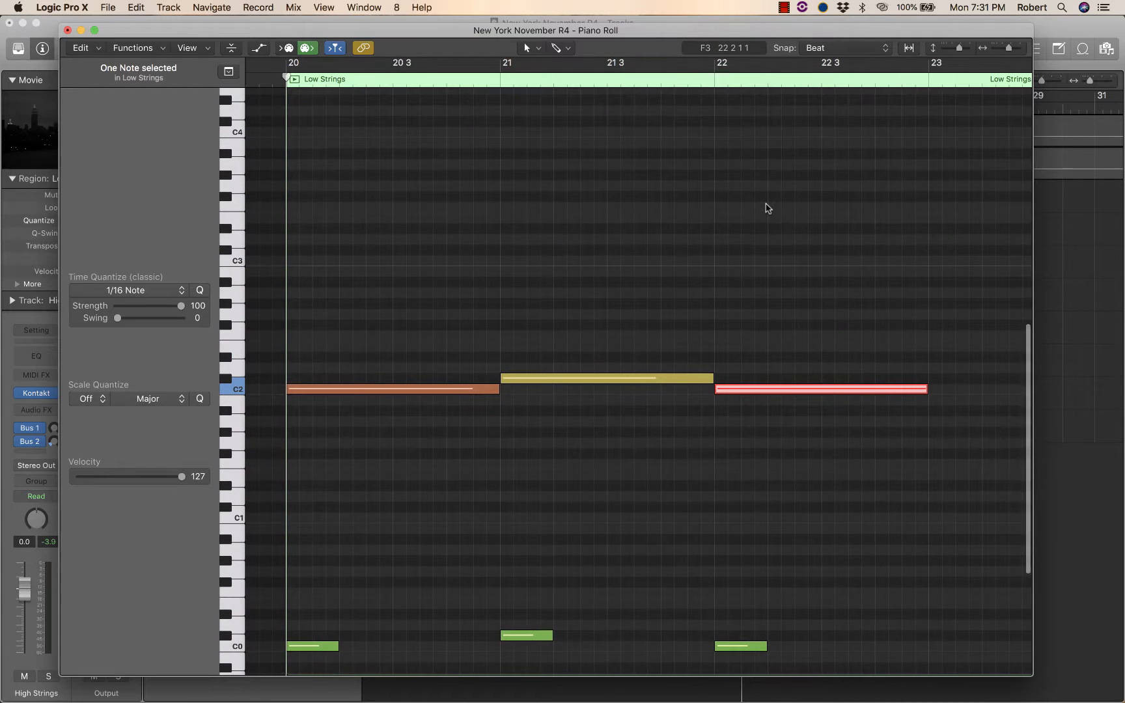
scroll(355, 334, "up", 1)
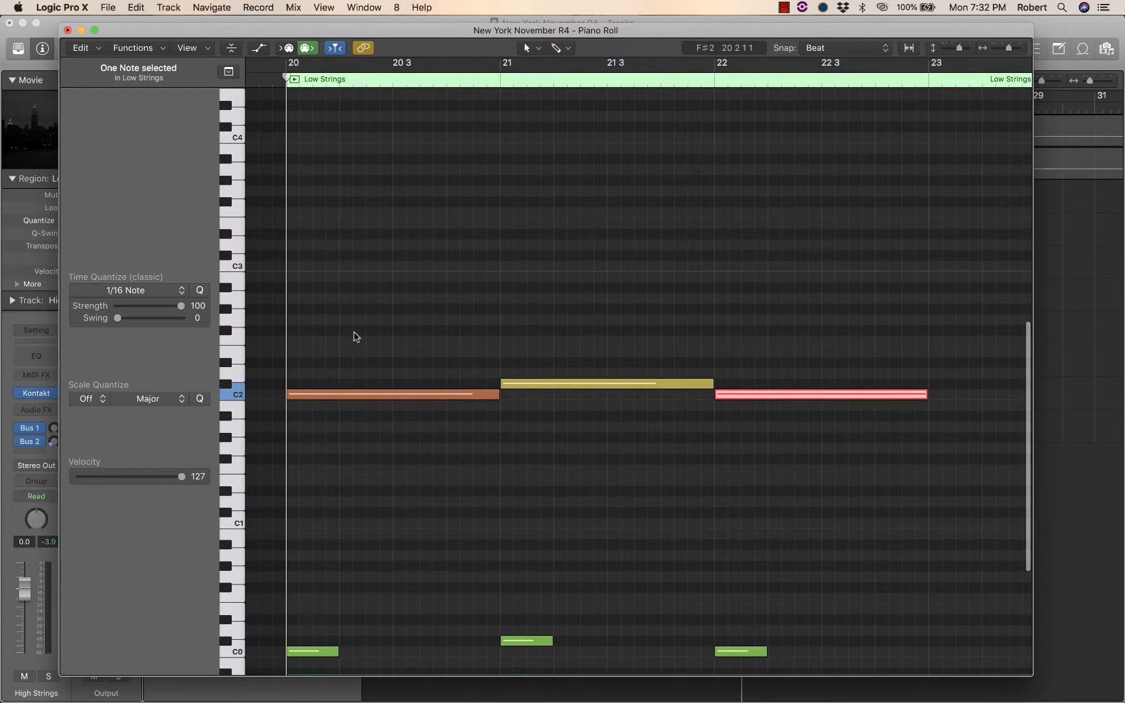
left_click_drag(354, 334, 771, 506)
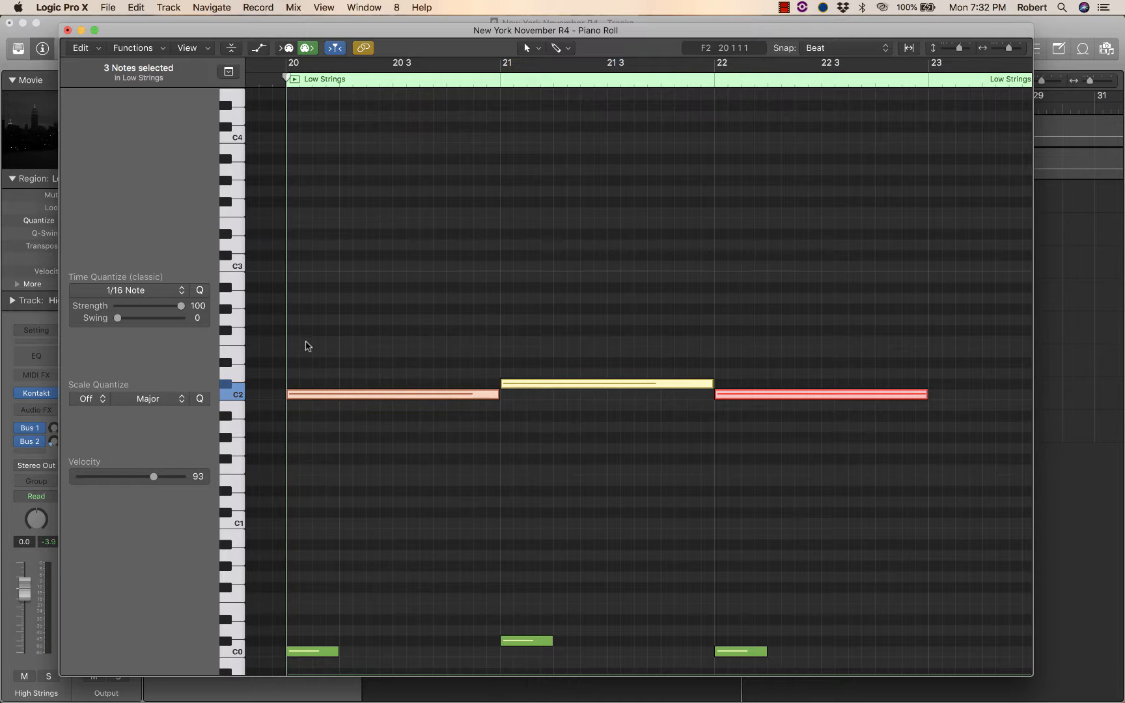
left_click_drag(319, 395, 313, 270)
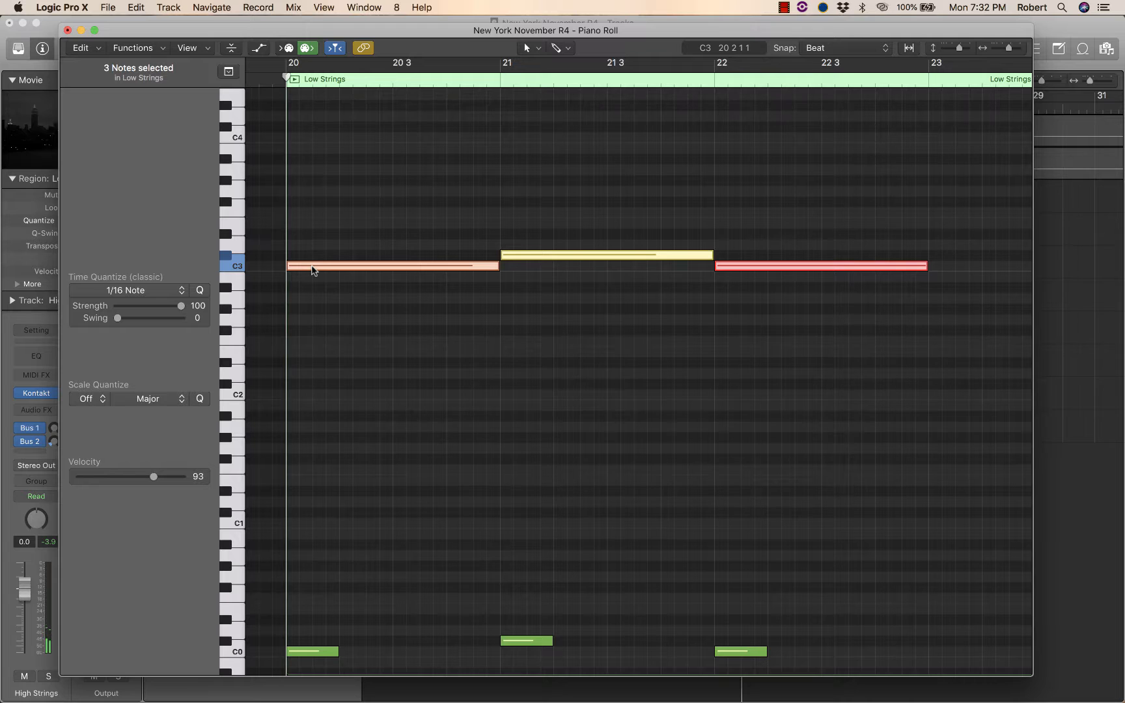
Play back the transposed phrase and return the playhead to the selection start.
key("space")
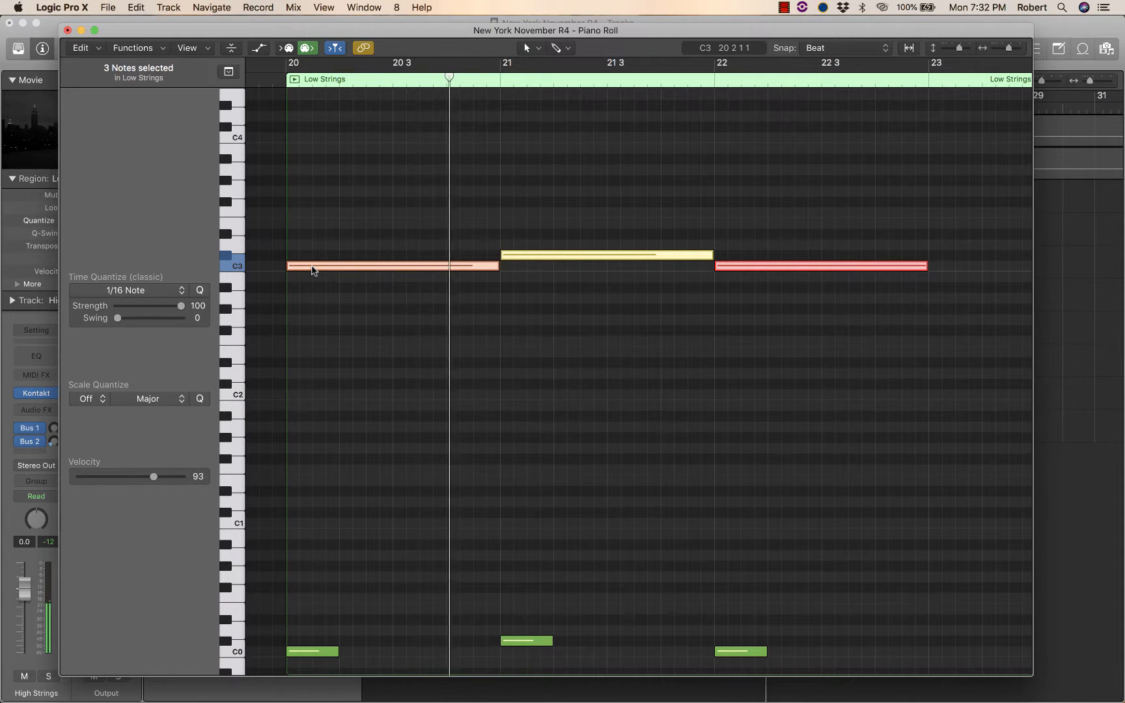
scroll(323, 462, "down", 3)
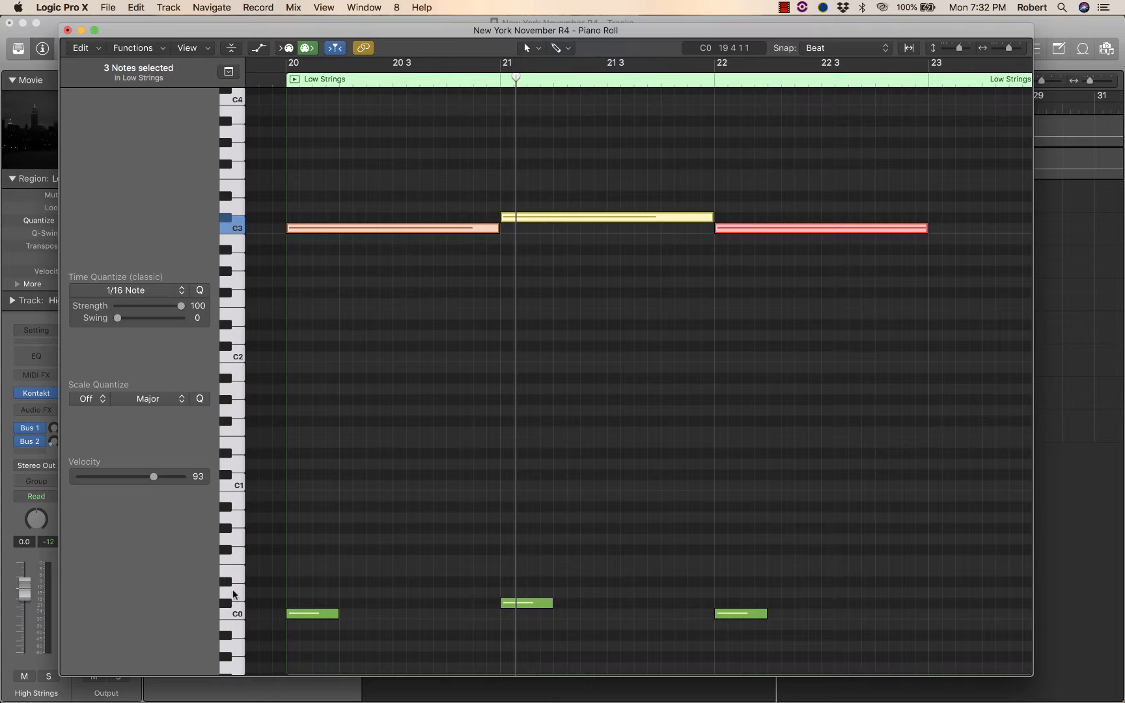
key("shift+Return")
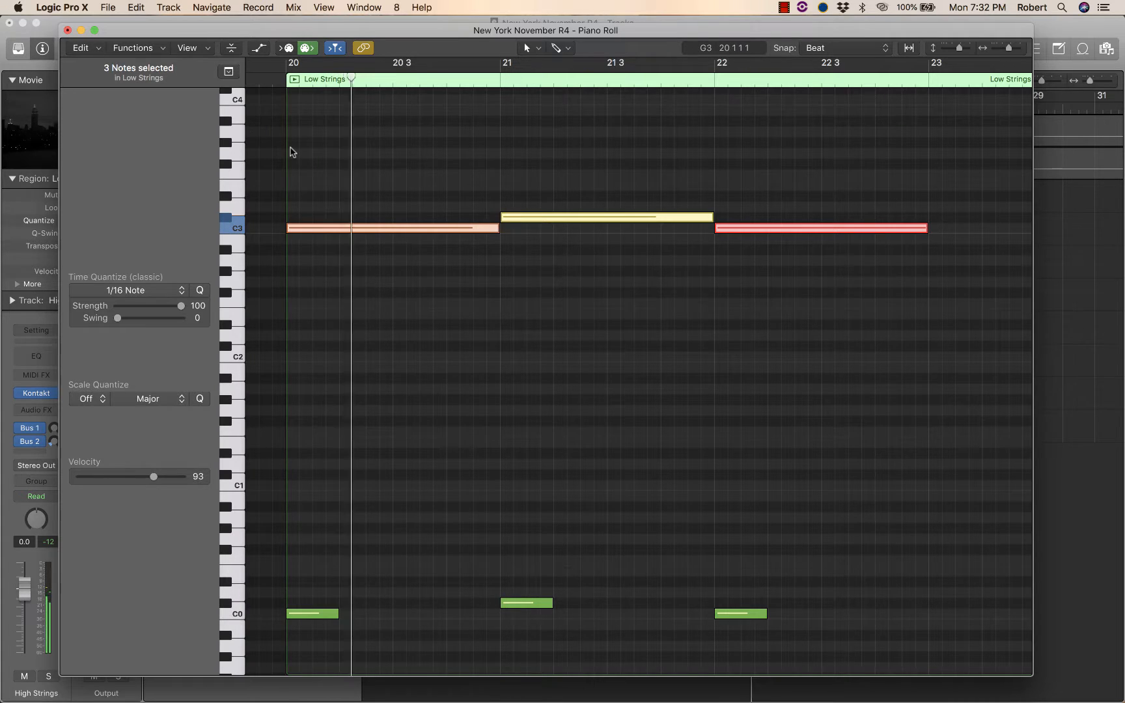
Lower the three upper notes by one semitone to B2.
left_click_drag(270, 163, 780, 329)
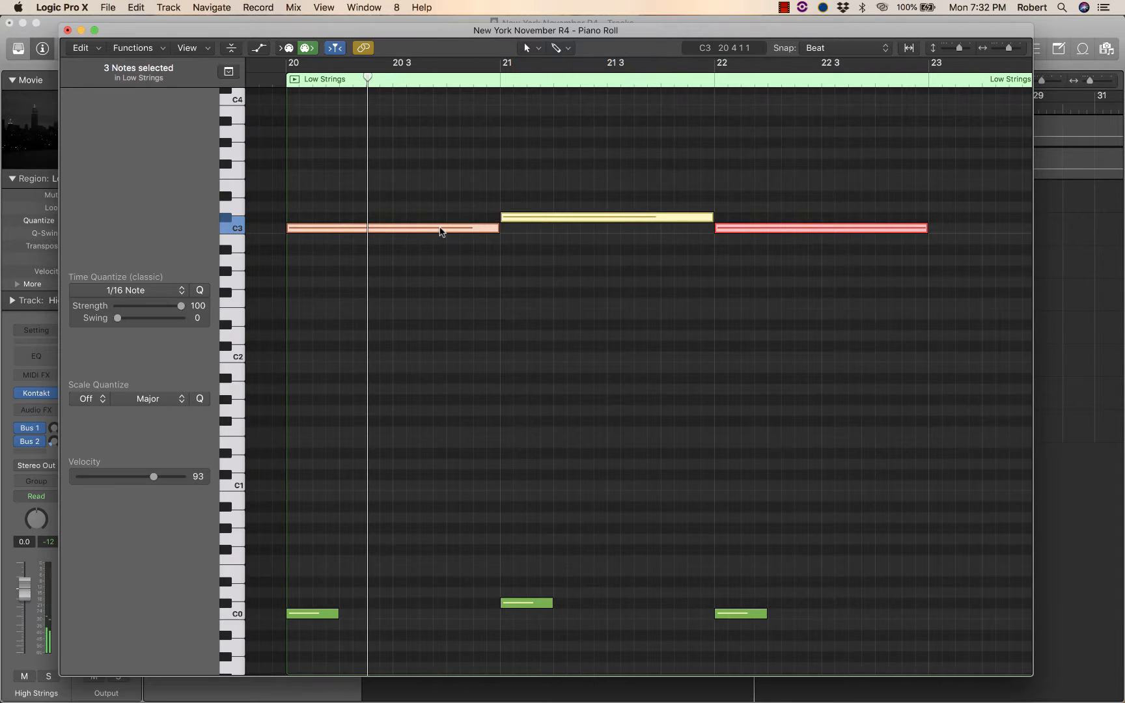
left_click_drag(441, 232, 441, 241)
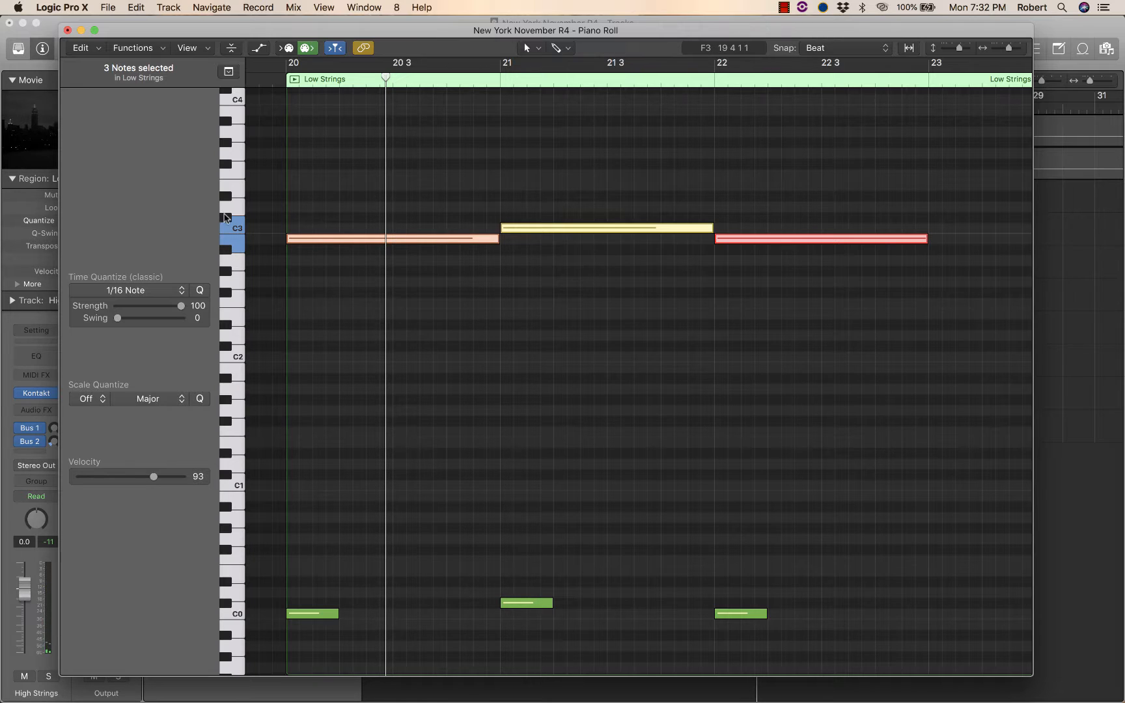
Select the notes by pitch from the piano keyboard and close the Piano Roll.
left_click(238, 352)
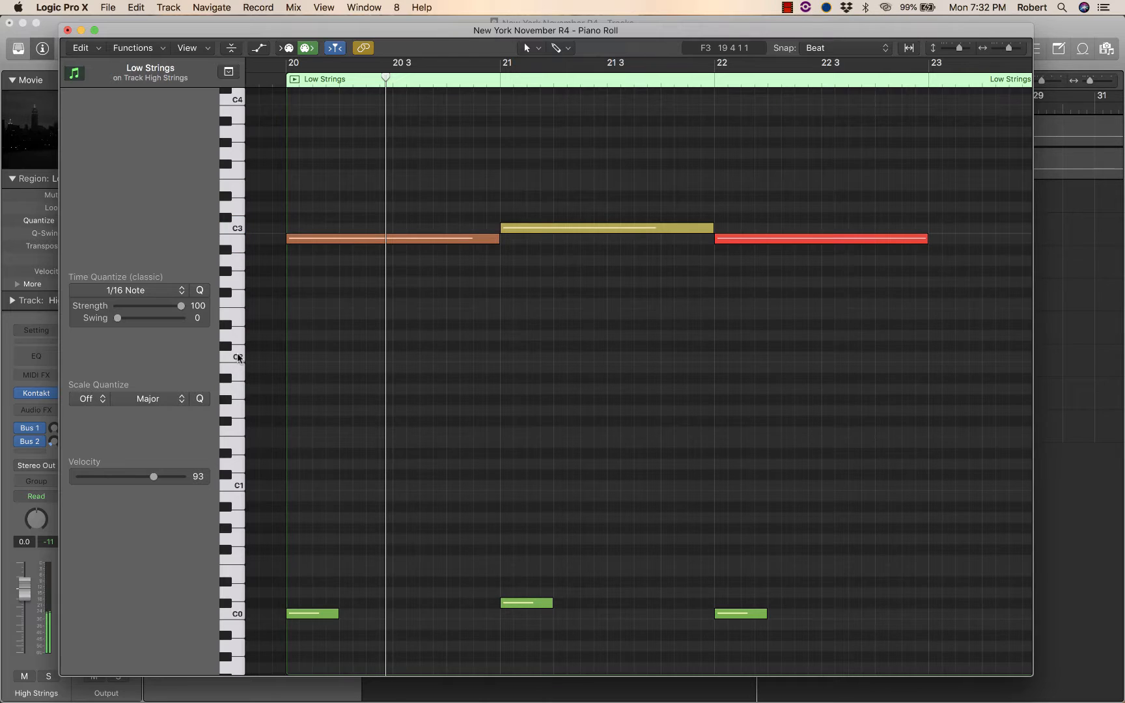
left_click(239, 244)
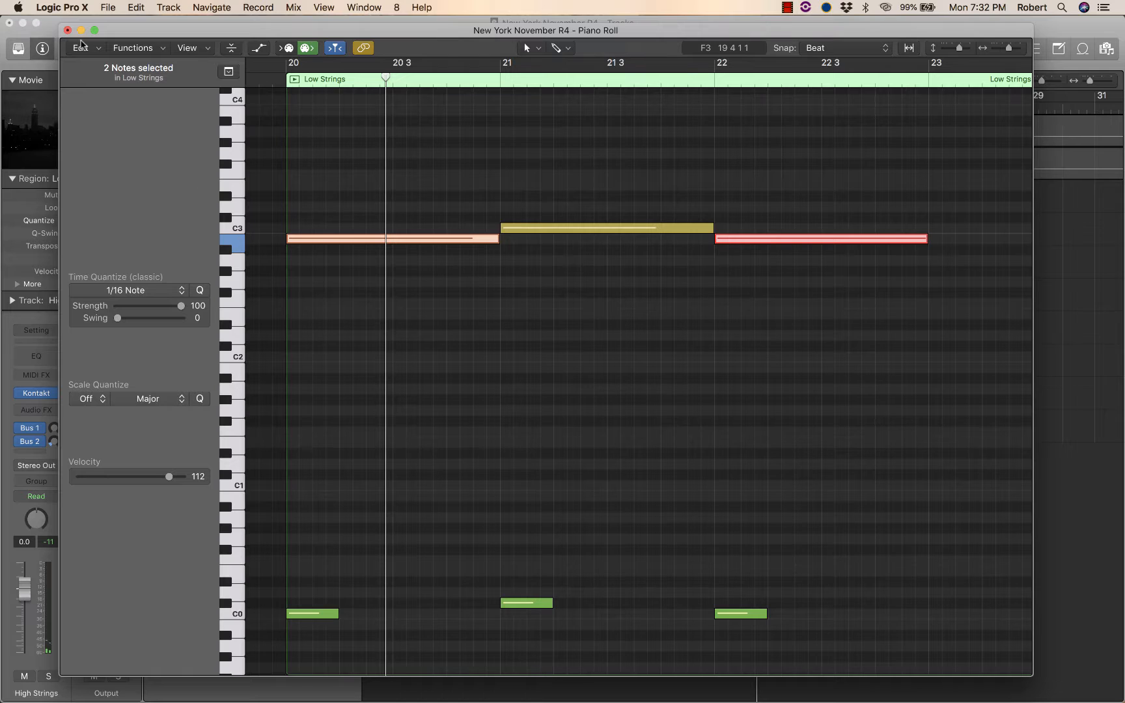
left_click(67, 31)
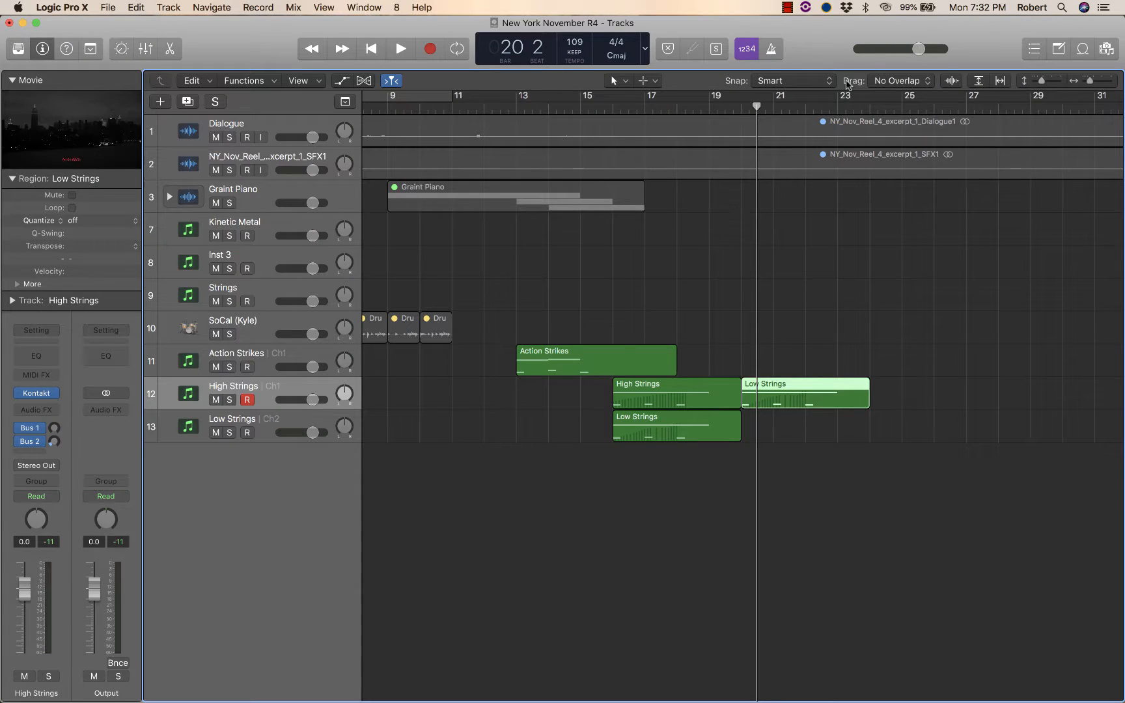
Reopen the copied region's Piano Roll from bar 20 and show its modulation automation lane alongside the notes.
left_click(741, 111)
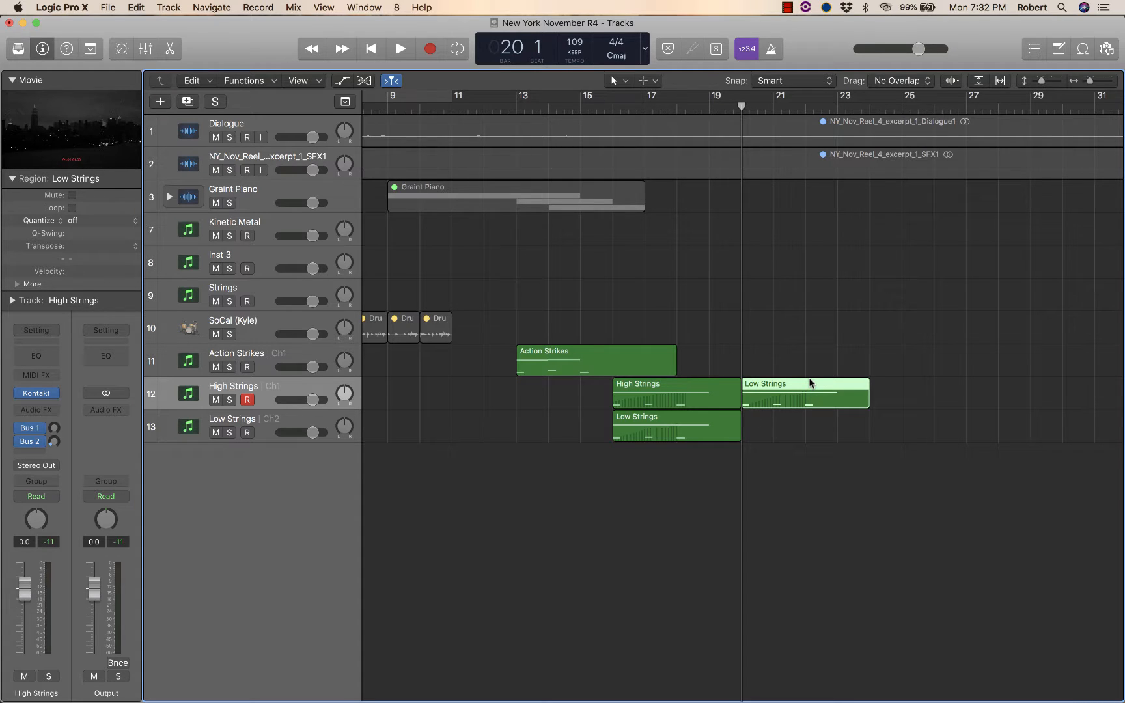
key("super+4")
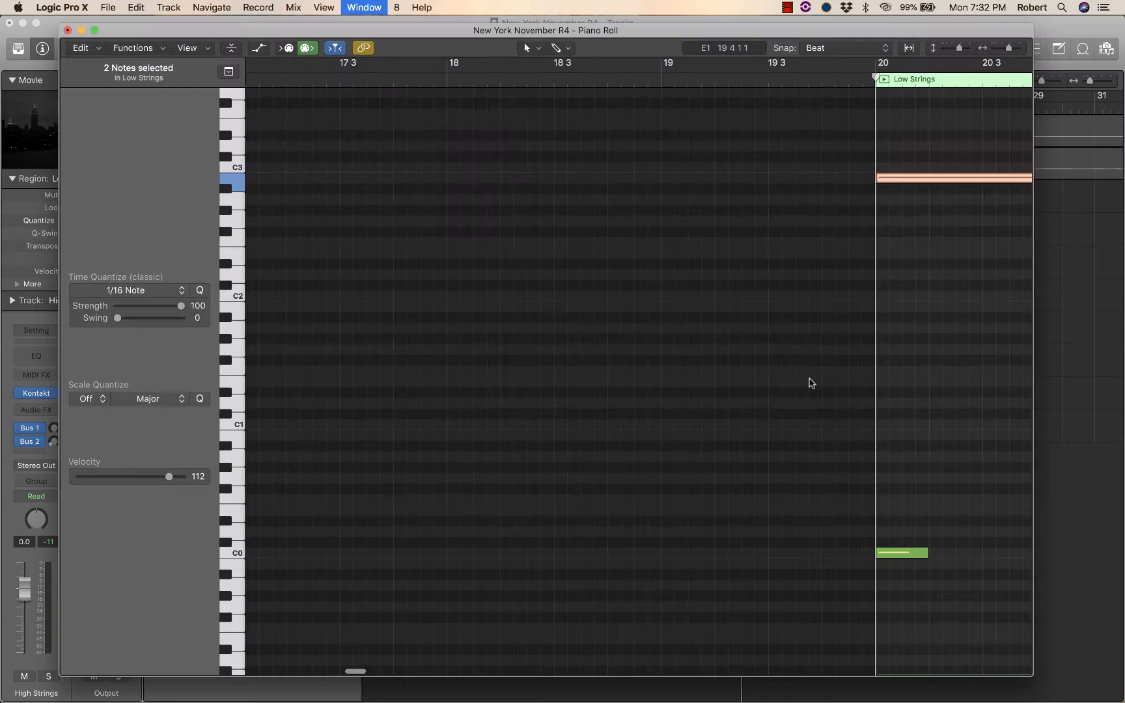
left_click(258, 49)
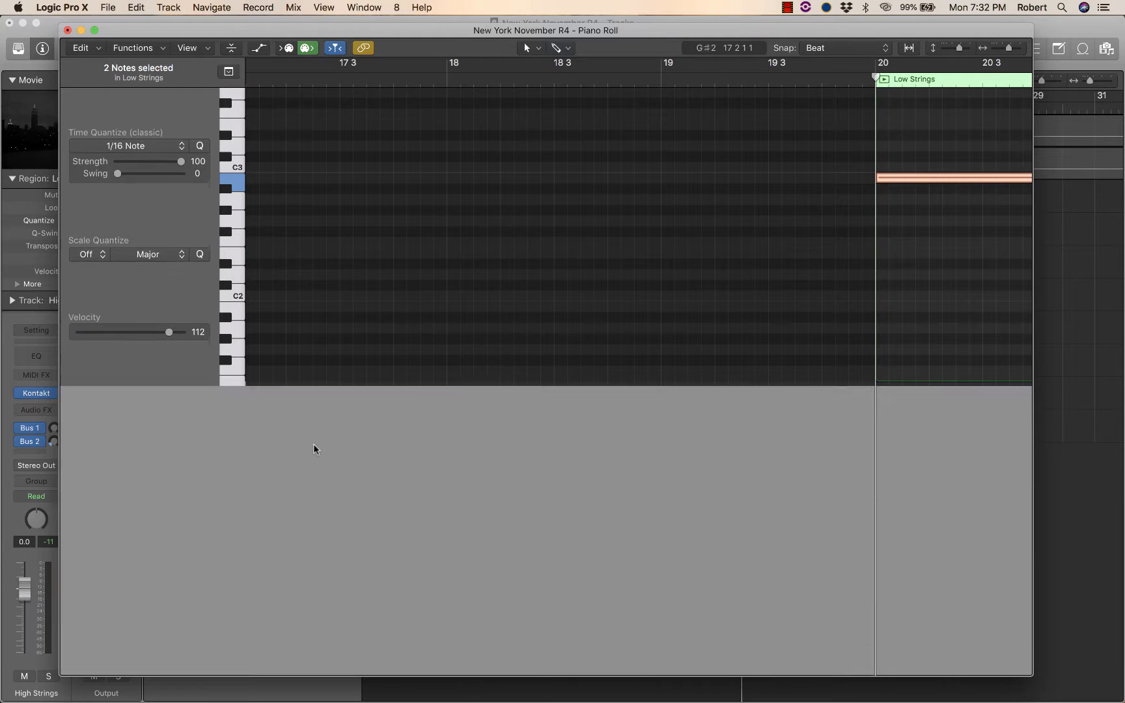
scroll(420, 619, "right", 10)
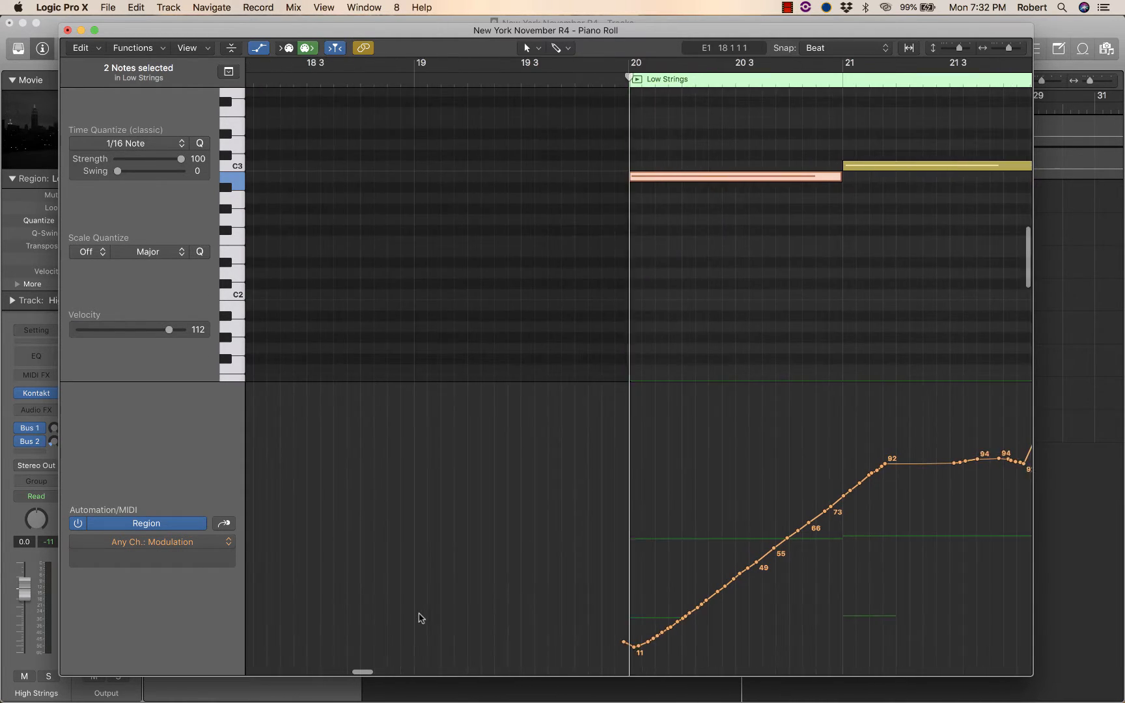
scroll(514, 403, "down", 1)
scroll(533, 263, "down", 10)
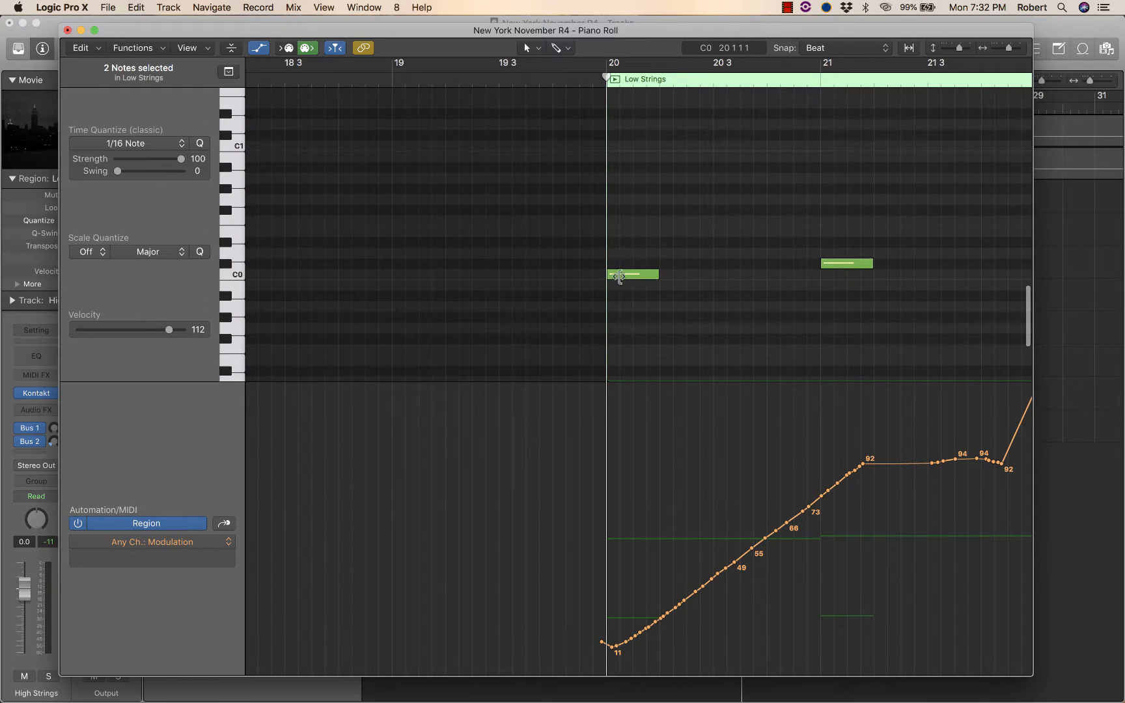
scroll(592, 195, "up", 4)
scroll(598, 189, "up", 8)
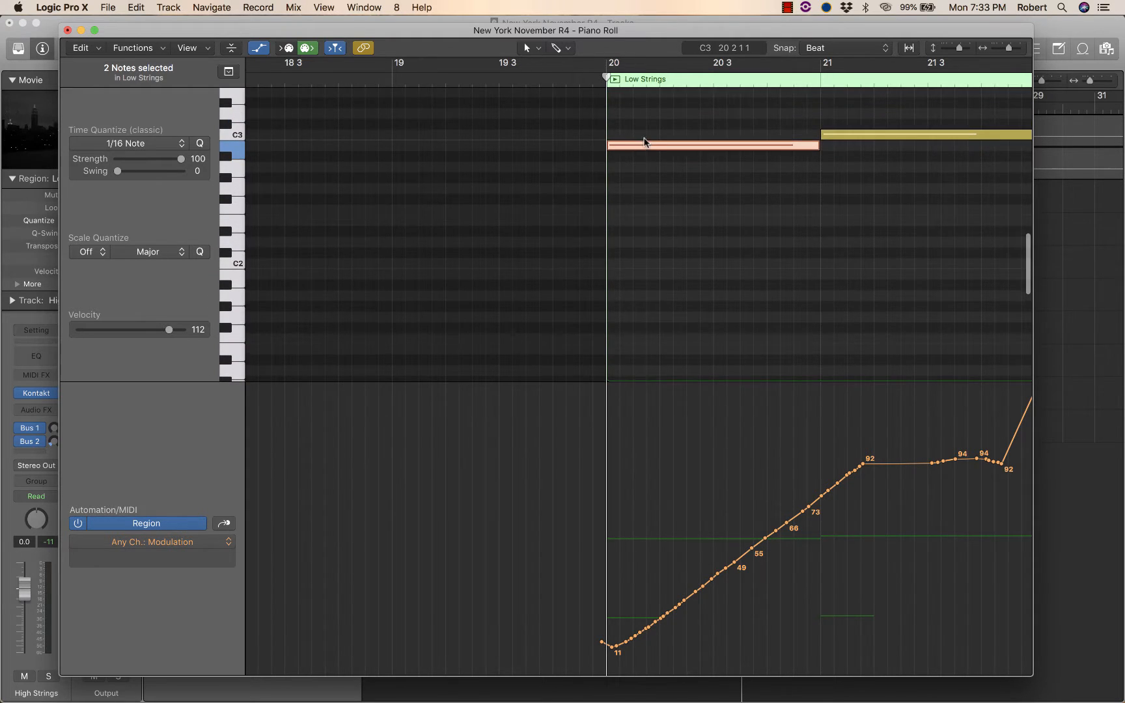
scroll(639, 241, "down", 10)
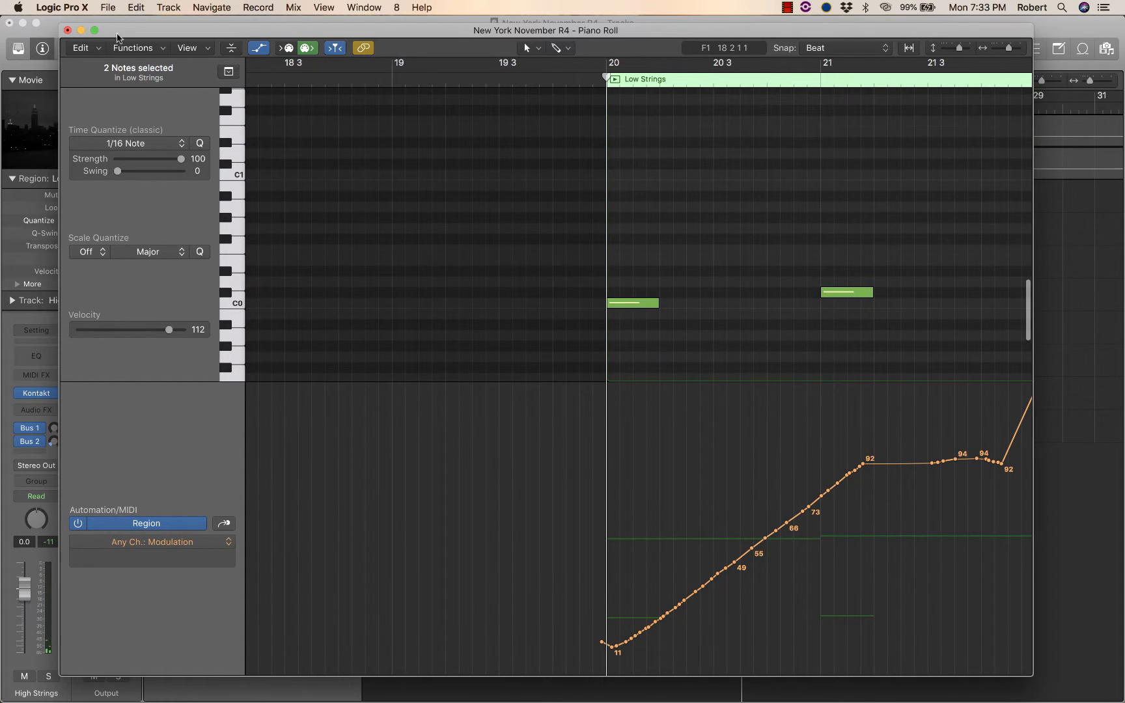
Close the Piano Roll and open the Audio preferences.
left_click(69, 30)
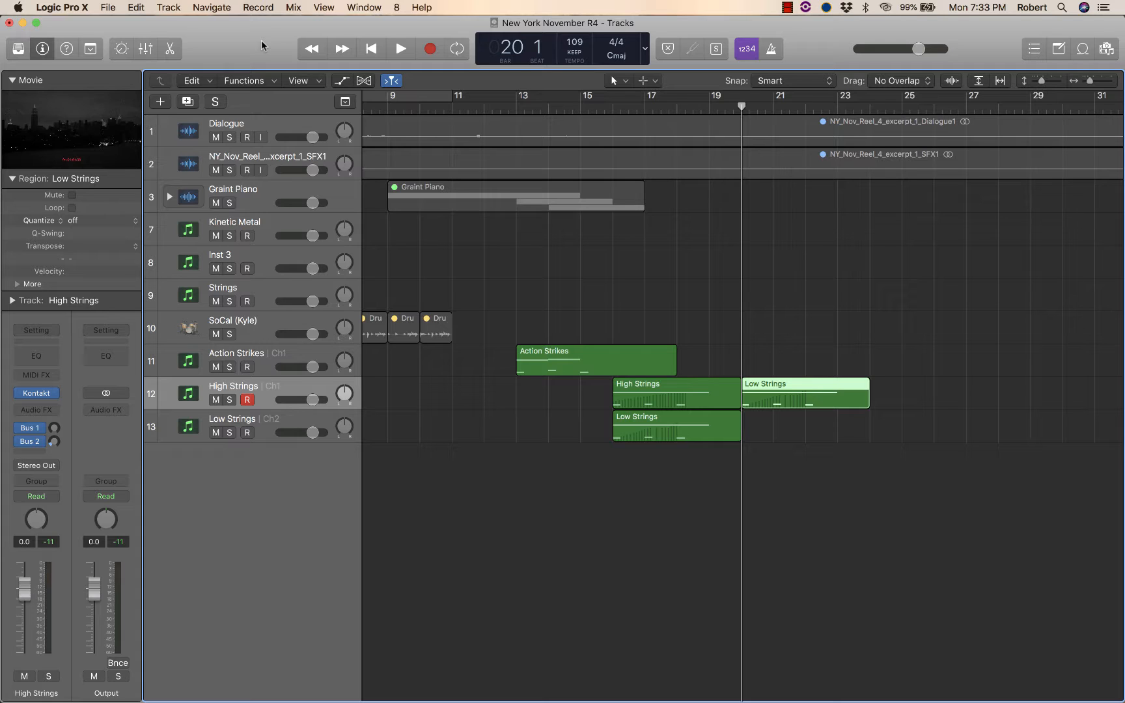
left_click(69, 10)
mouse_move(72, 44)
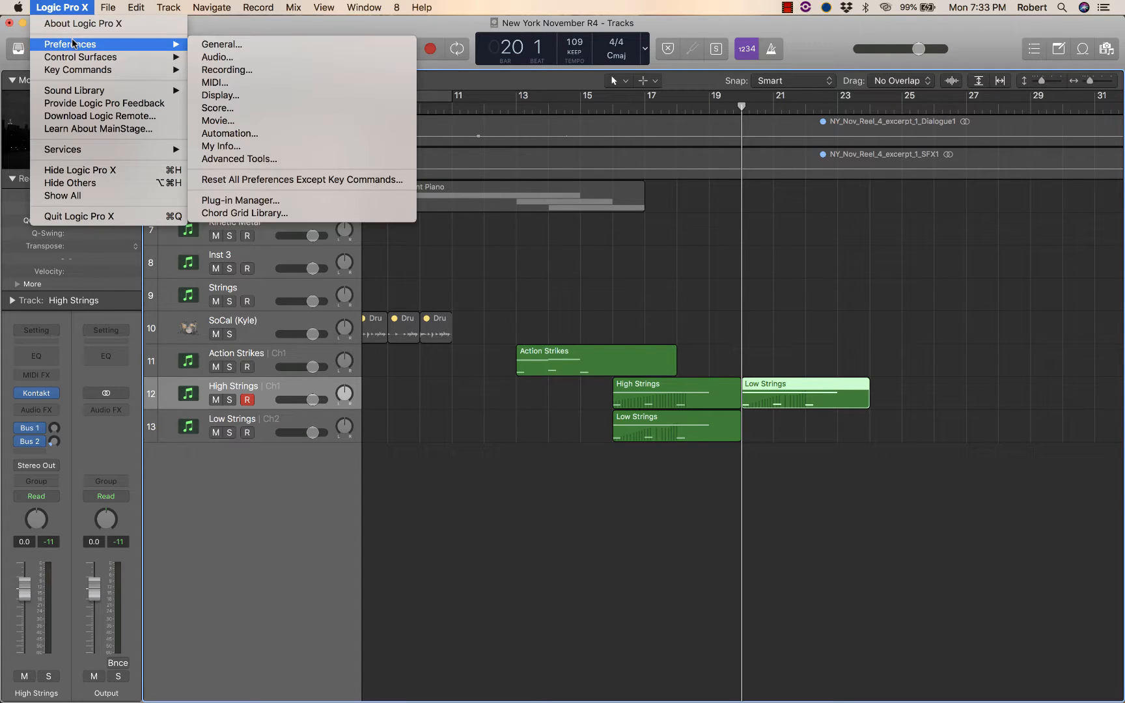
left_click(218, 57)
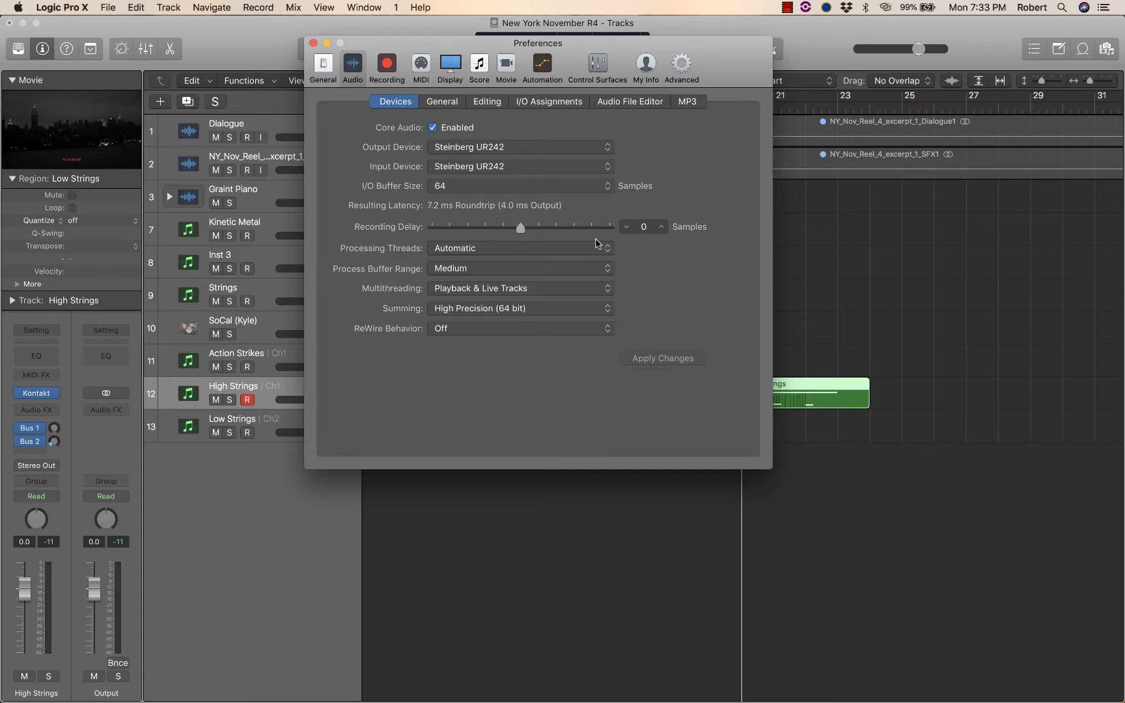
Set the I/O Buffer Size to 128 samples in the Audio Devices preferences.
left_click(574, 189)
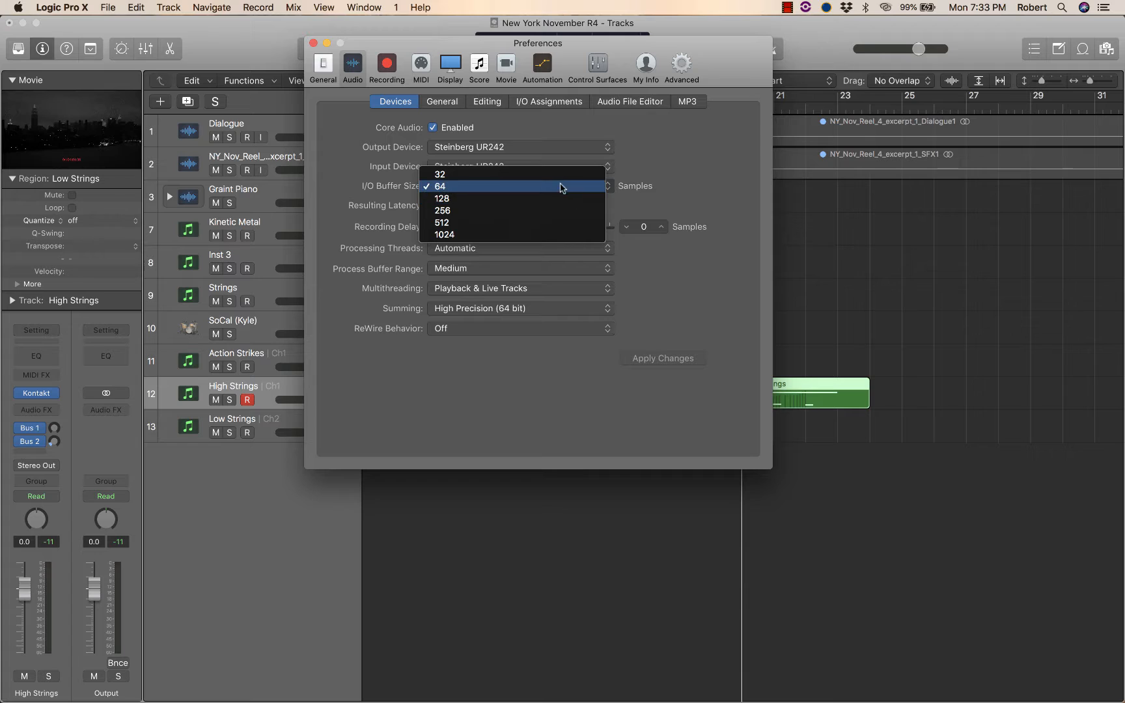
left_click(521, 199)
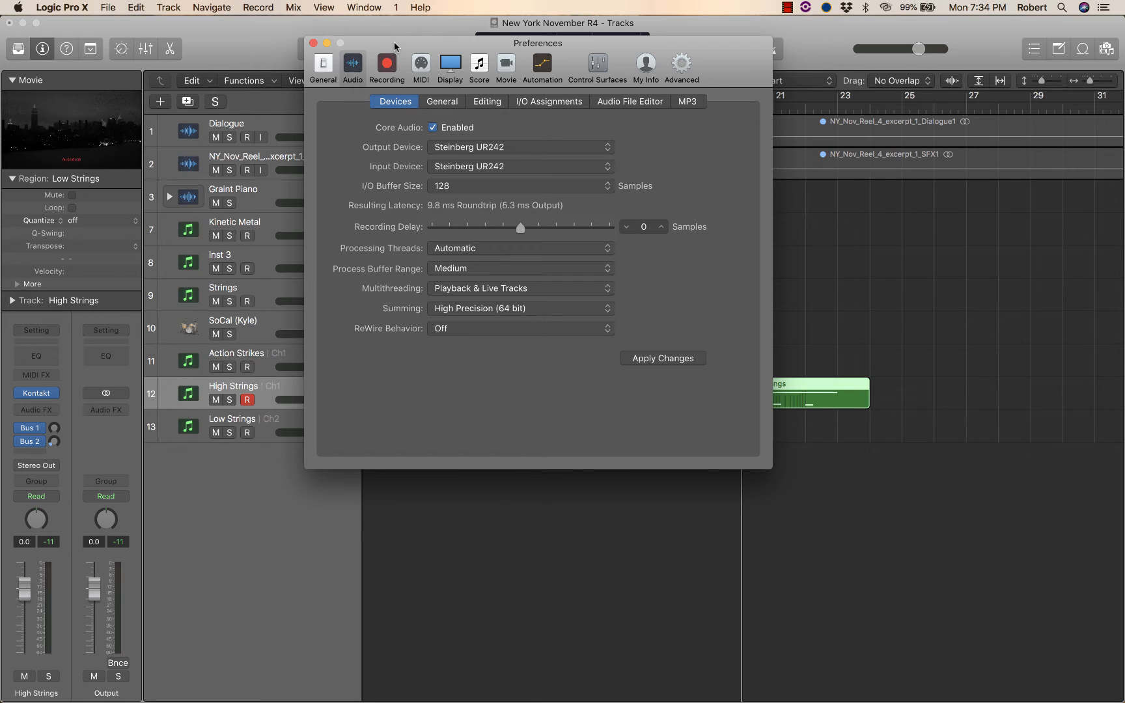
left_click_drag(394, 41, 384, 157)
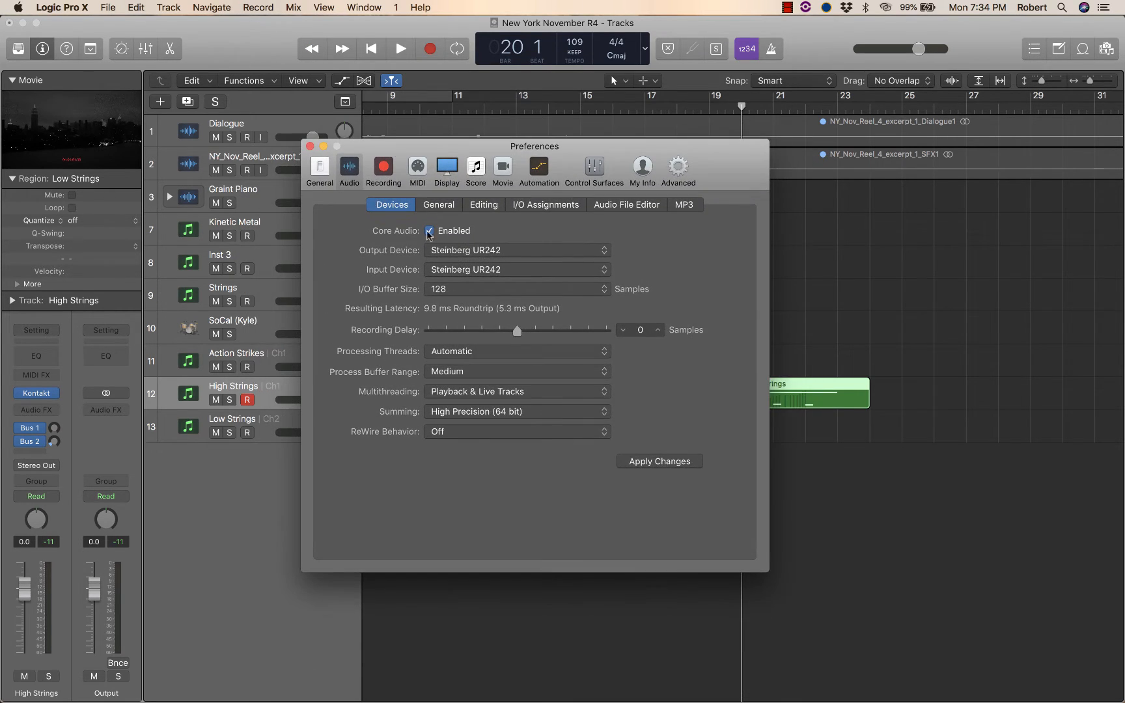
left_click(468, 296)
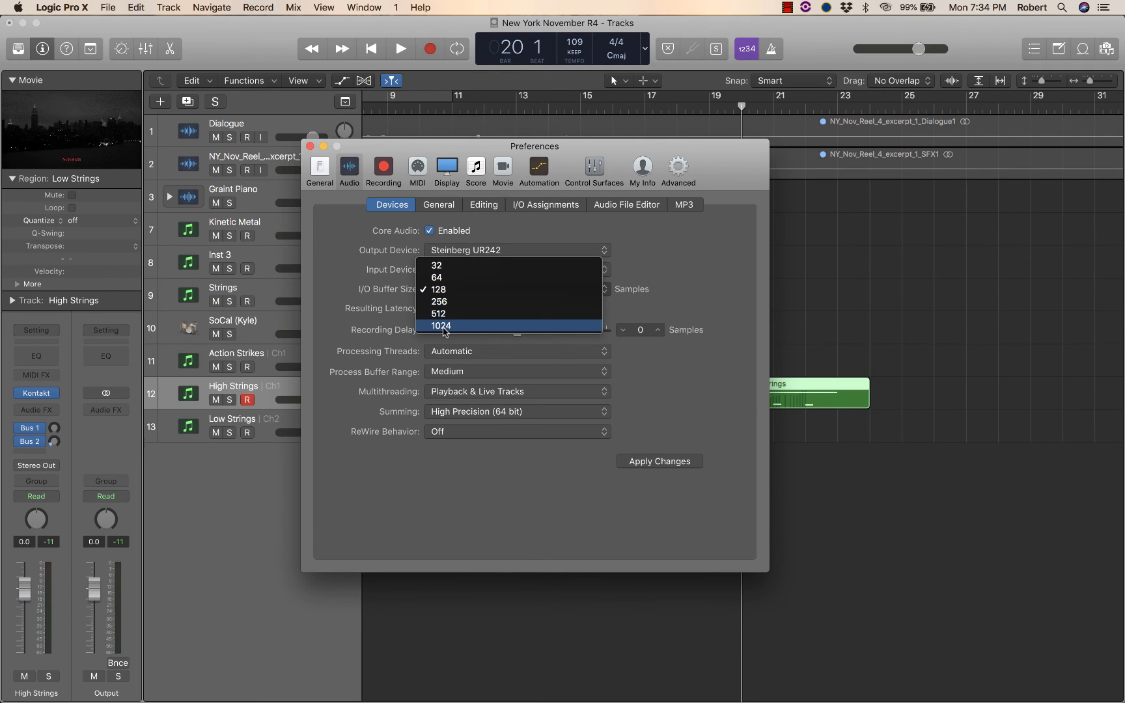
left_click(711, 256)
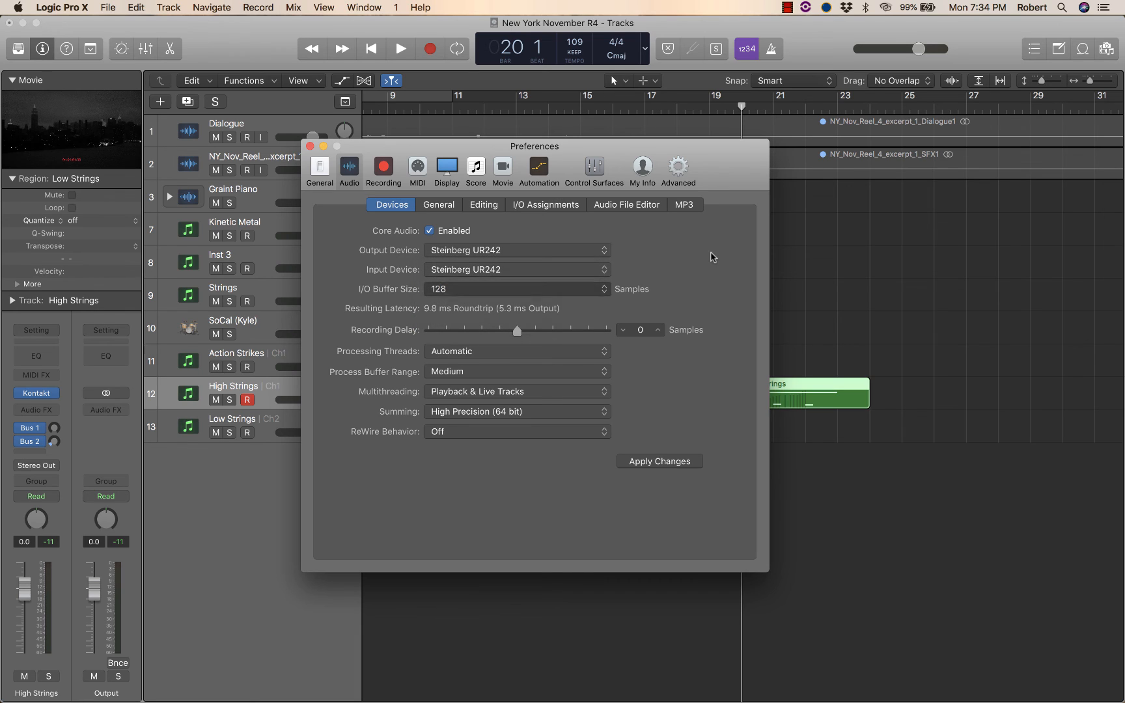